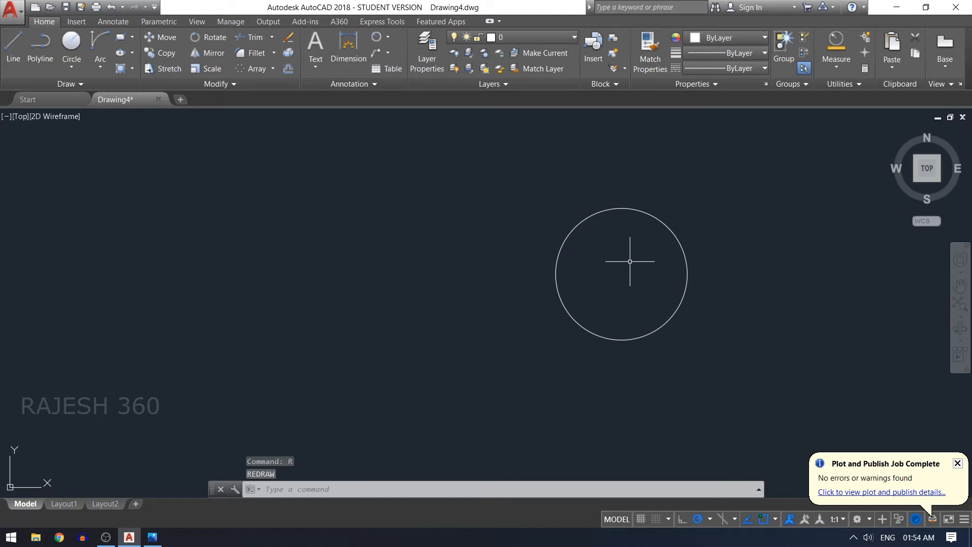
- Draw a circle of radius 21 concentric with the existing circle
text(c)
key(Return)
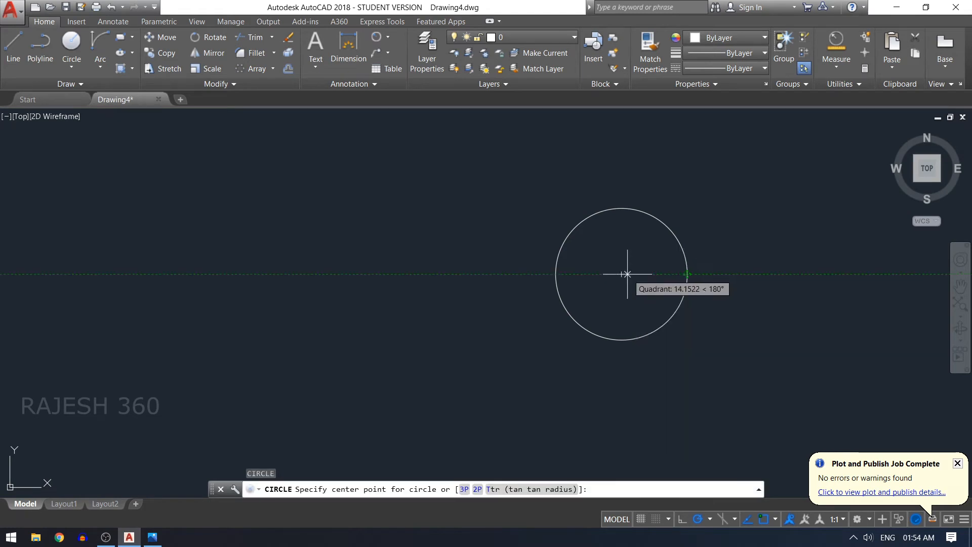
click(629, 276)
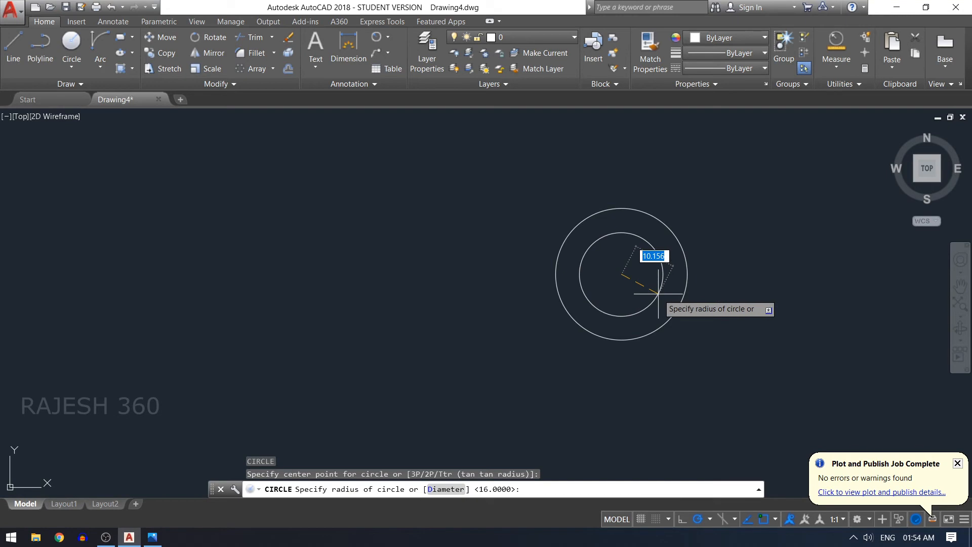
text(21)
key(Return)
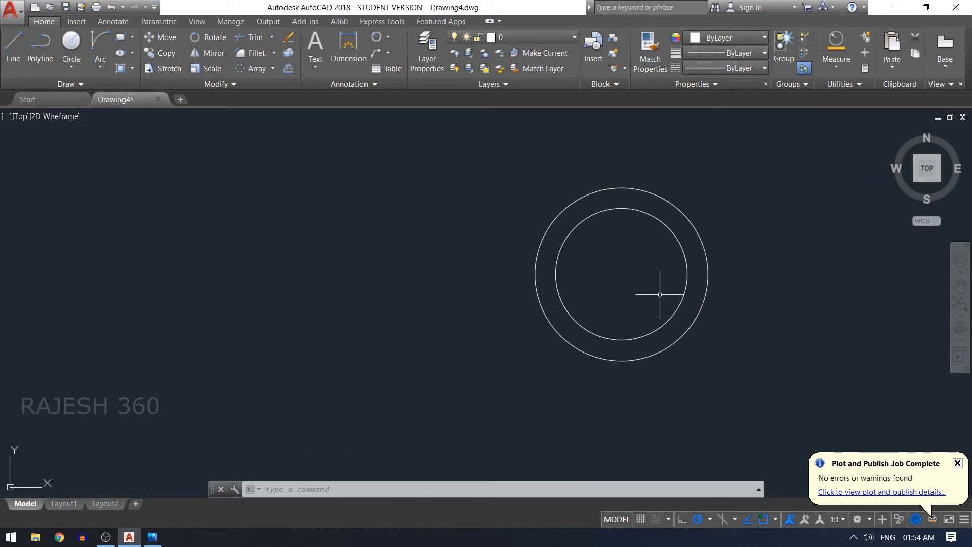
- Add a circle of radius 32 at the same center and redraw the view
text(c)
key(Return)
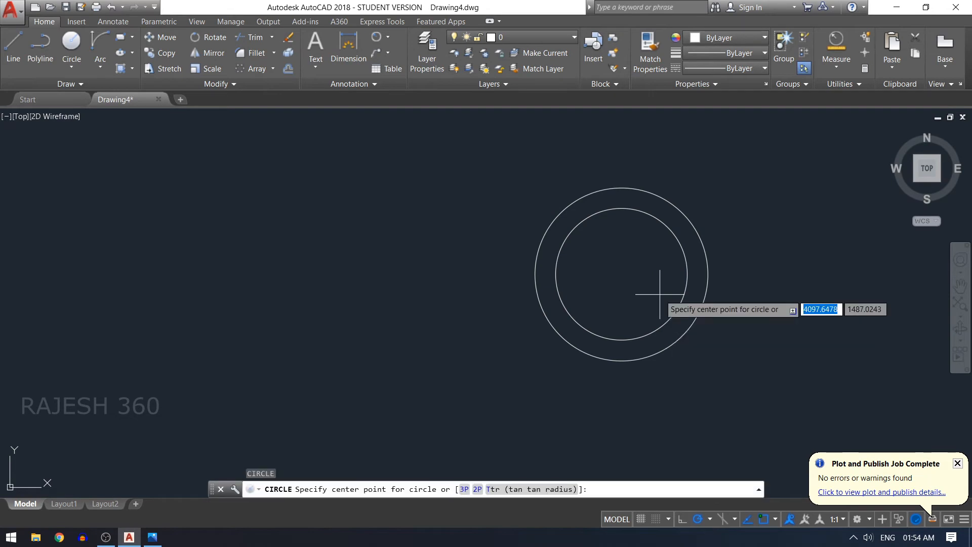
click(621, 274)
text(32)
key(Return)
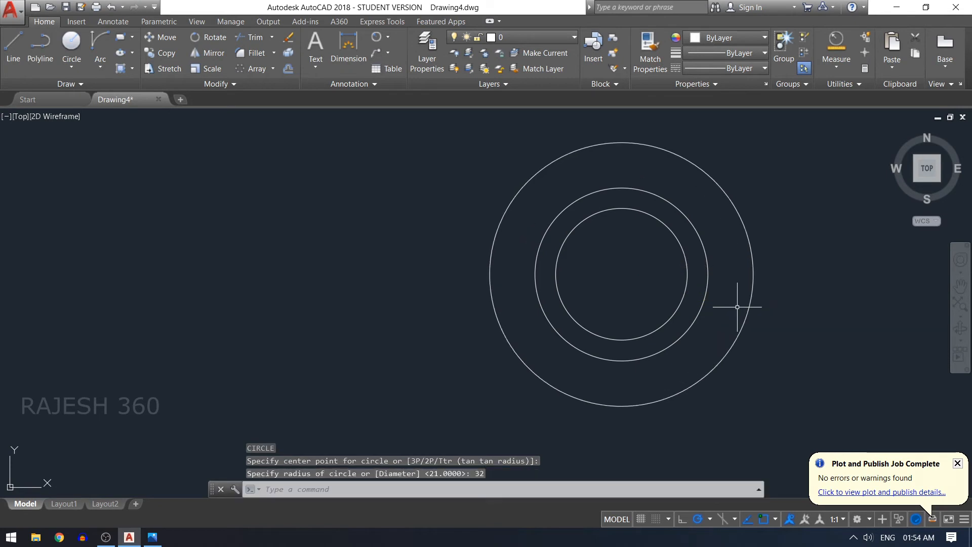
text(r)
key(Return)
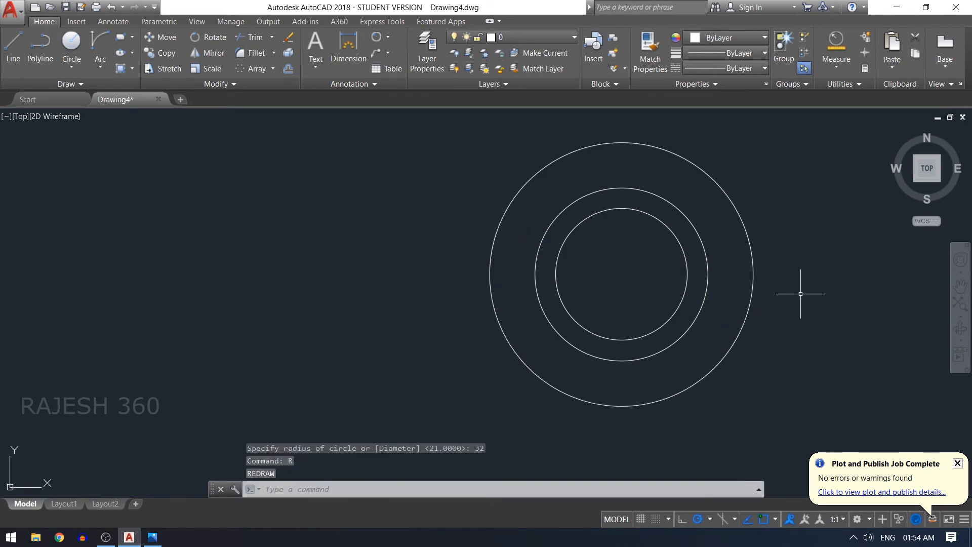
- Draw an outermost circle of radius 40 on the common center
text(c)
key(Return)
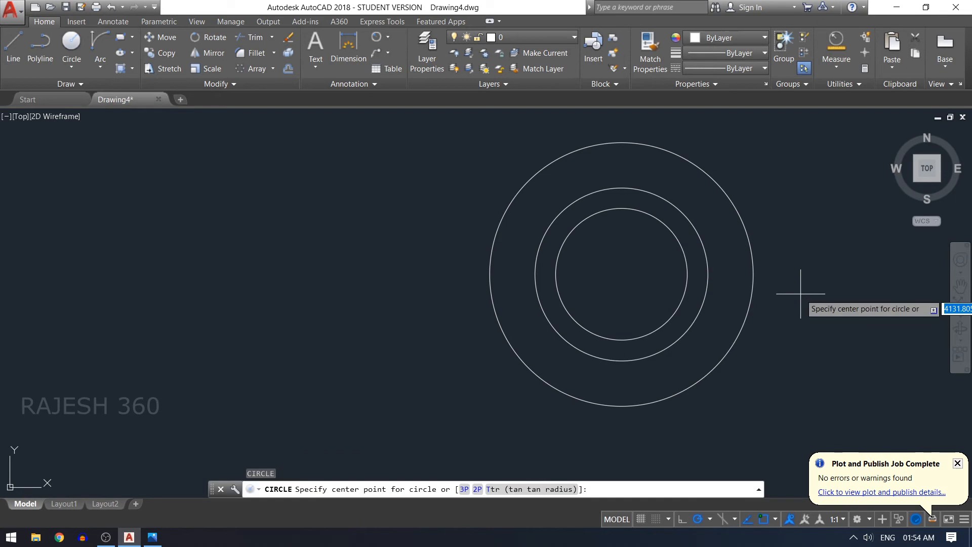
click(621, 273)
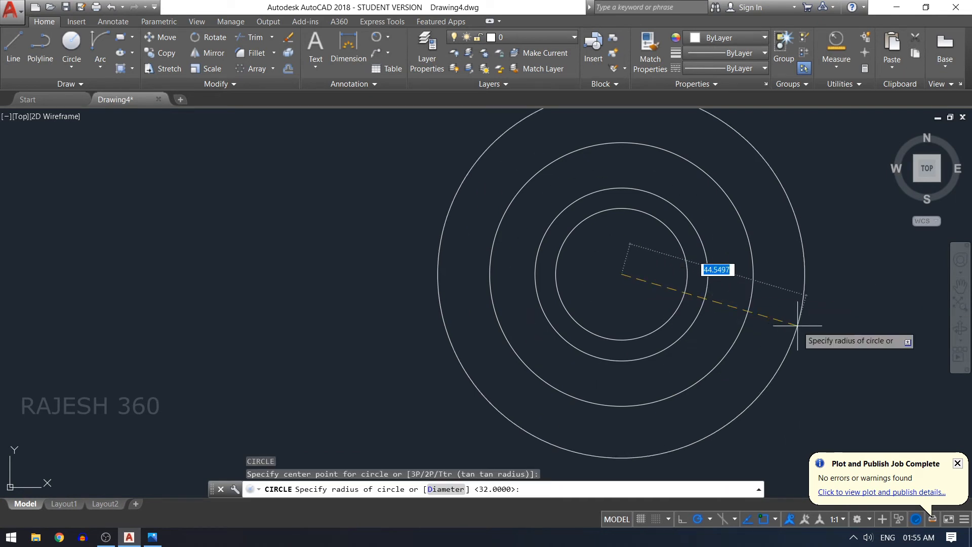
text(40)
key(Return)
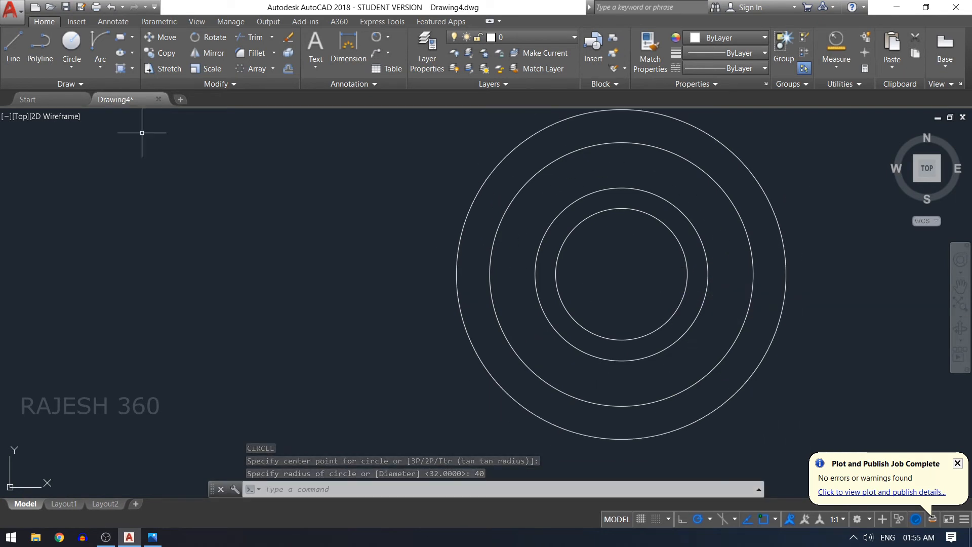
- Draw a horizontal centerline through the circles' center, extending beyond the outermost circle on both sides
click(20, 45)
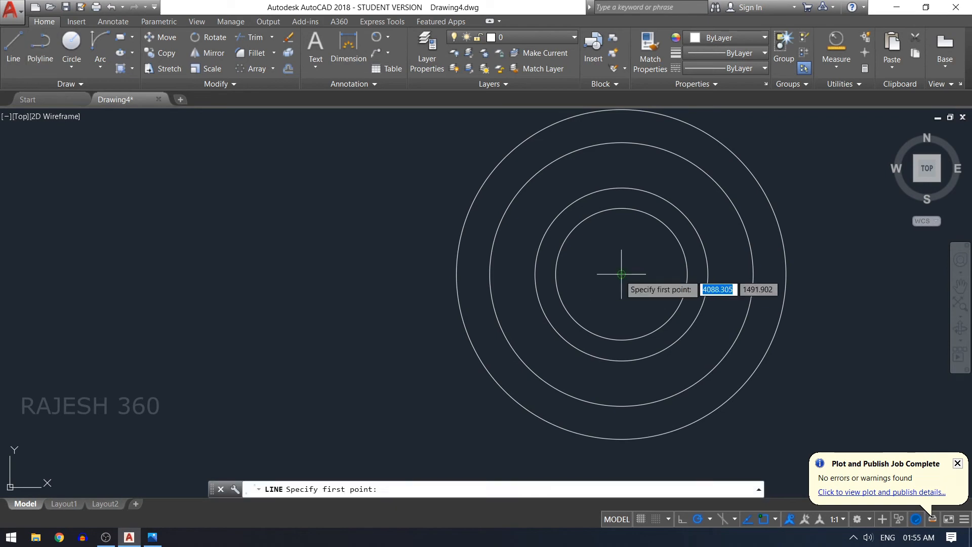
click(839, 274)
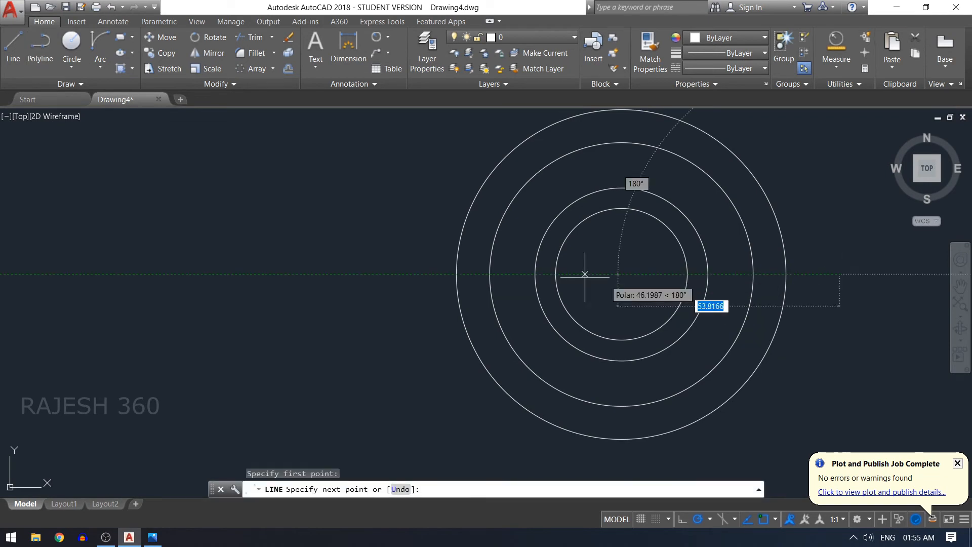
click(402, 274)
key(Return)
- Draw a vertical centerline through the circles' center, extending above and below the outermost circle
scroll(471, 204, down, 2)
scroll(471, 203, down, 3)
scroll(532, 135, up, 3)
text(l)
key(Return)
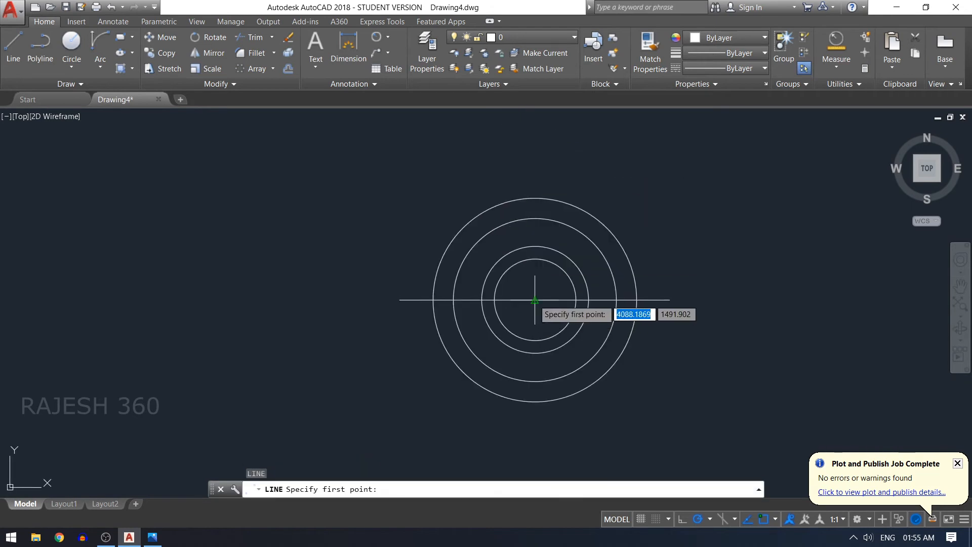
click(534, 154)
click(534, 438)
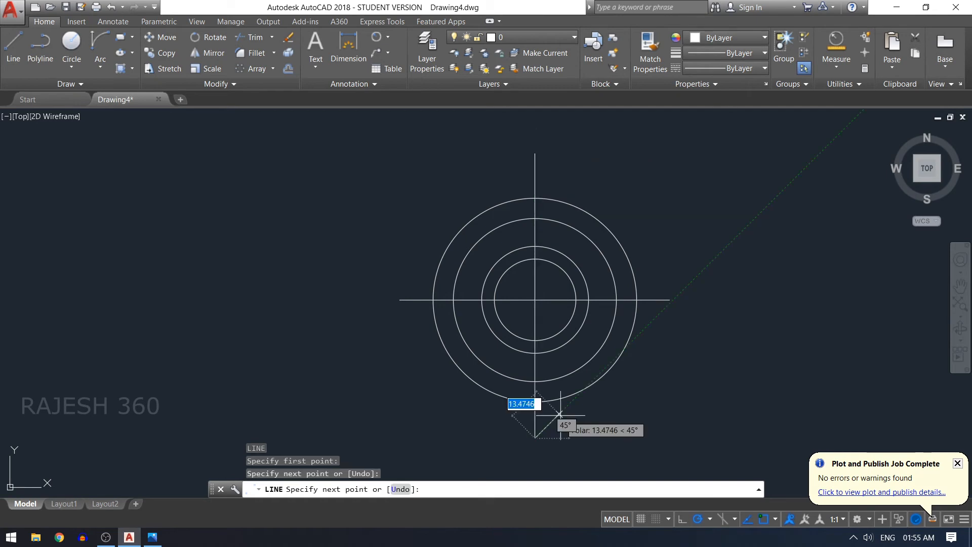
key(Return)
- Offset the vertical and horizontal centerlines by 3 to both sides
text(o)
key(Return)
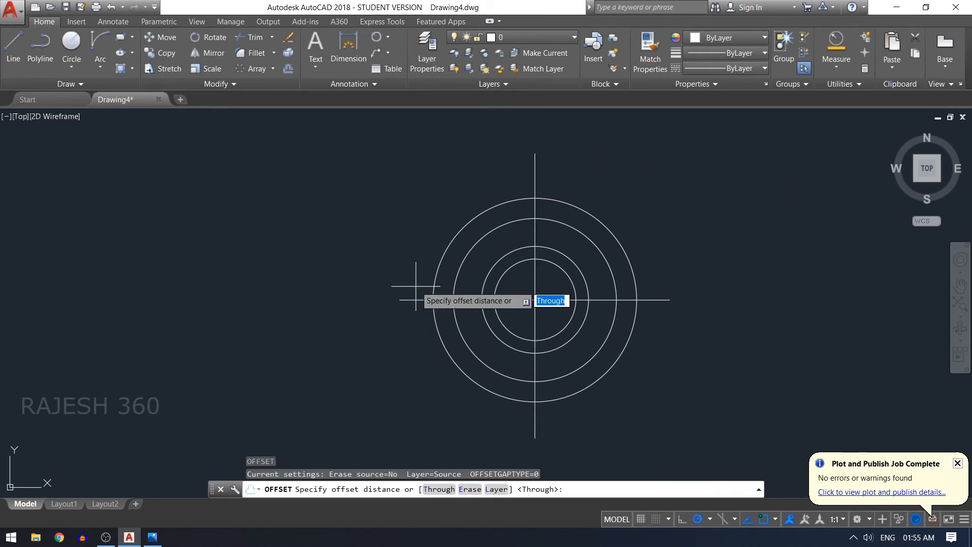
text(3)
key(Return)
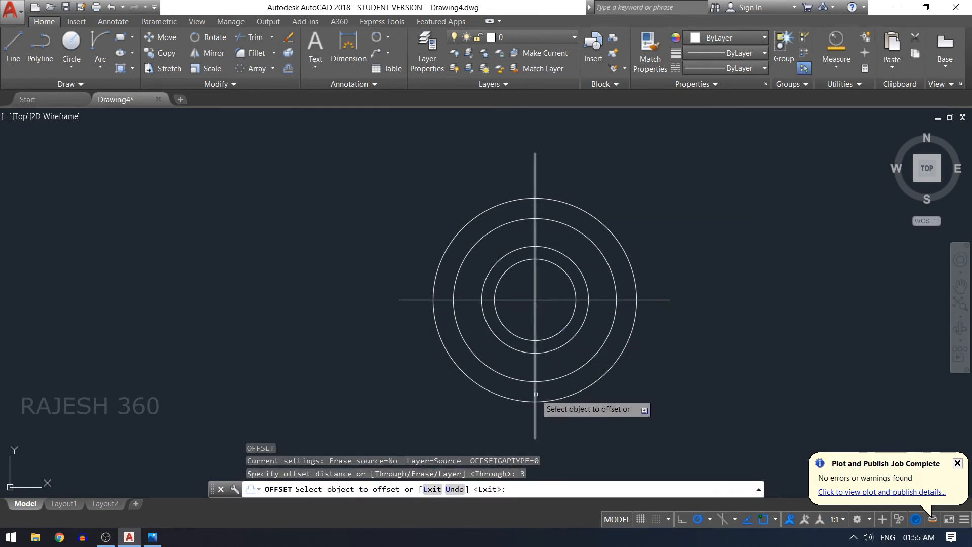
click(535, 393)
click(537, 387)
click(537, 387)
click(507, 302)
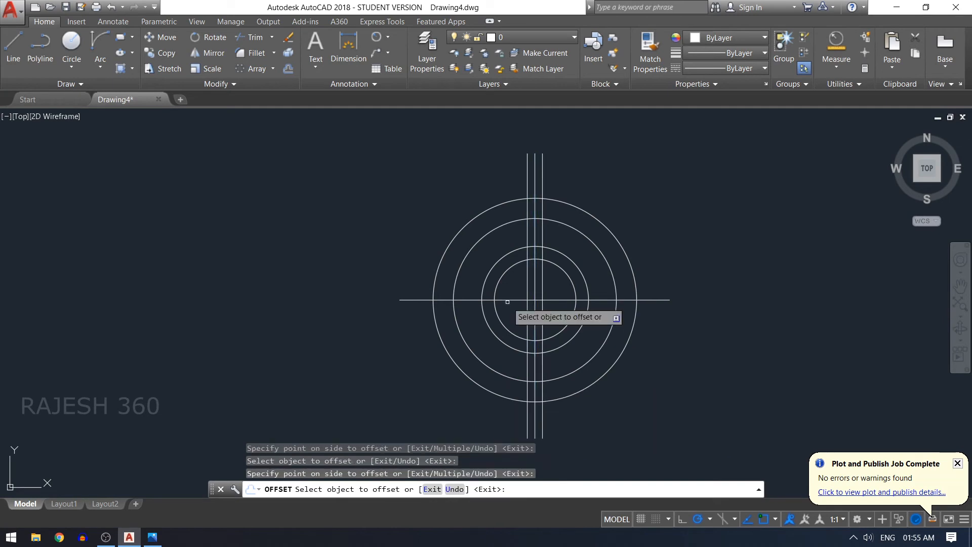
click(510, 300)
click(510, 297)
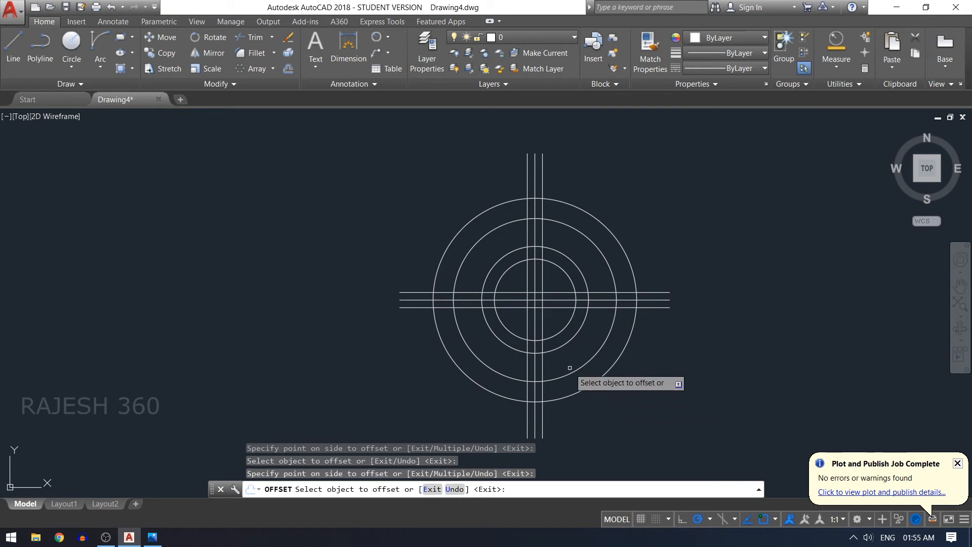
key(Escape)
text(tr)
key(Return)
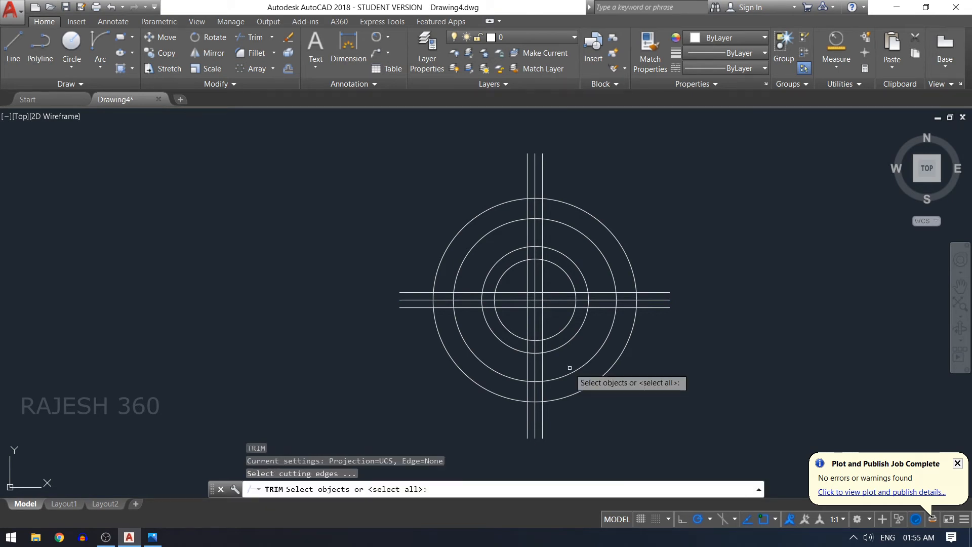
scroll(552, 388, up, 4)
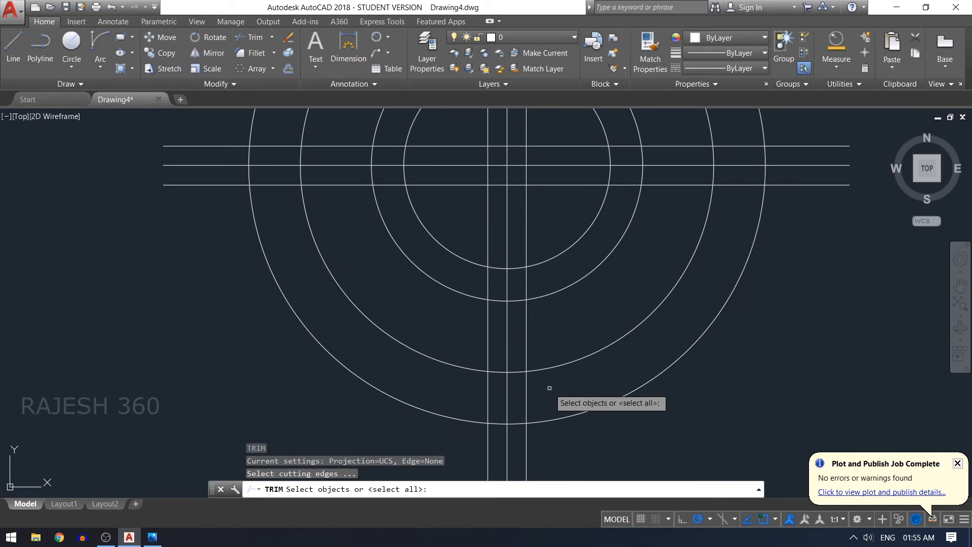
click(517, 304)
key(Escape)
- Trim at the lower spoke so the radius 21 and 32 circles open between the offset lines, keeping those lines only between the two circles there
text(tr)
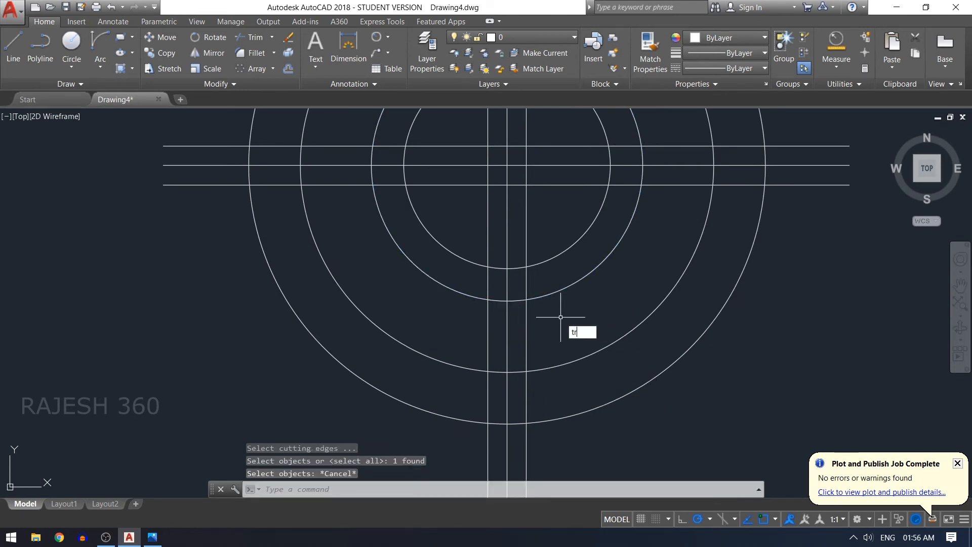
key(Return)
key(Return)
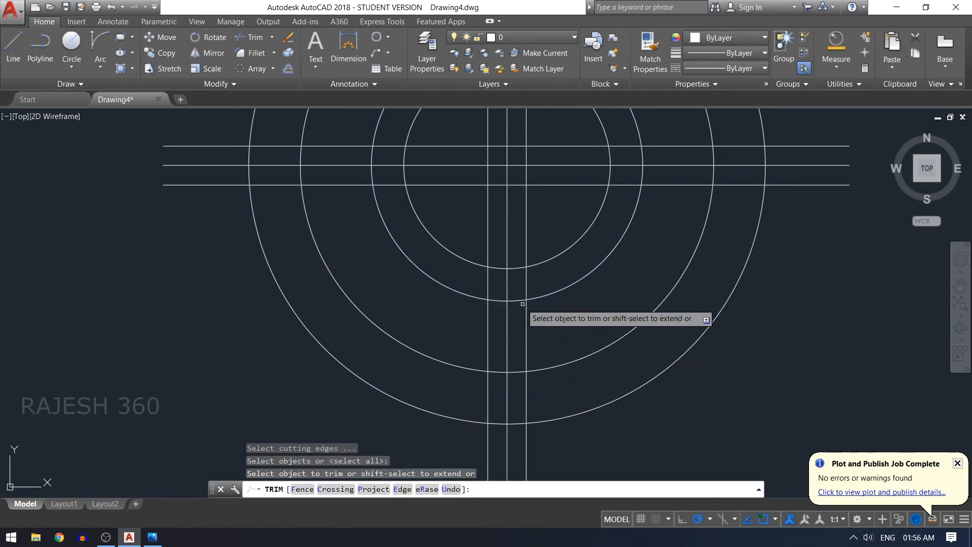
click(497, 301)
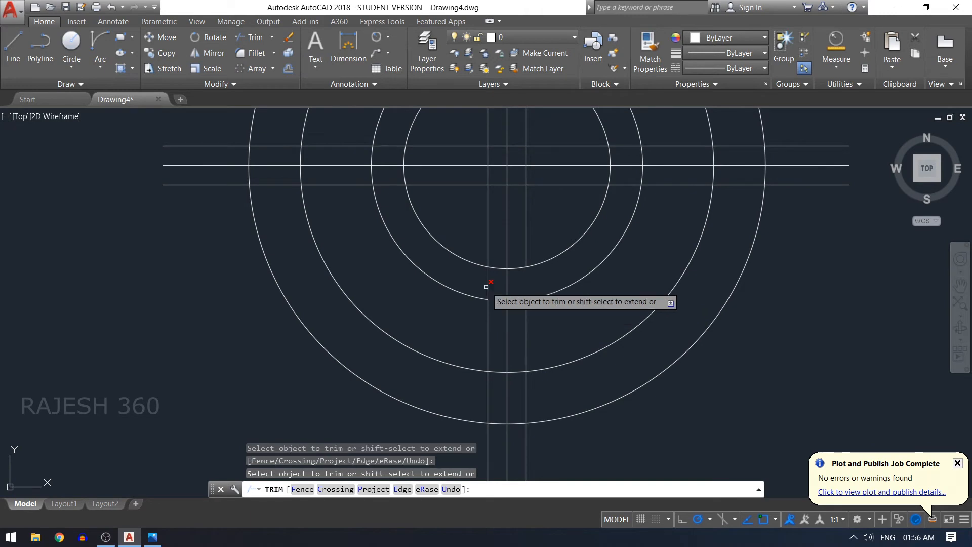
scroll(488, 286, down, 4)
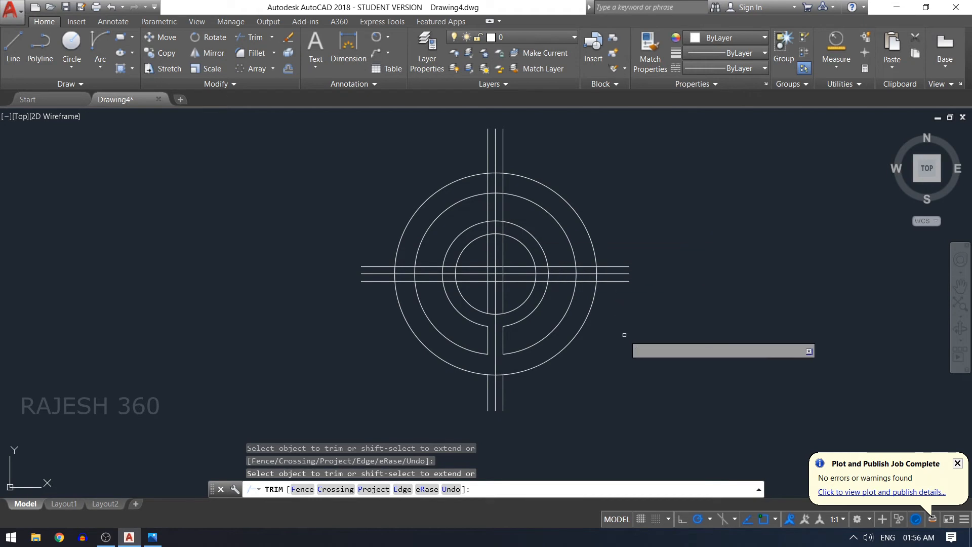
key(Escape)
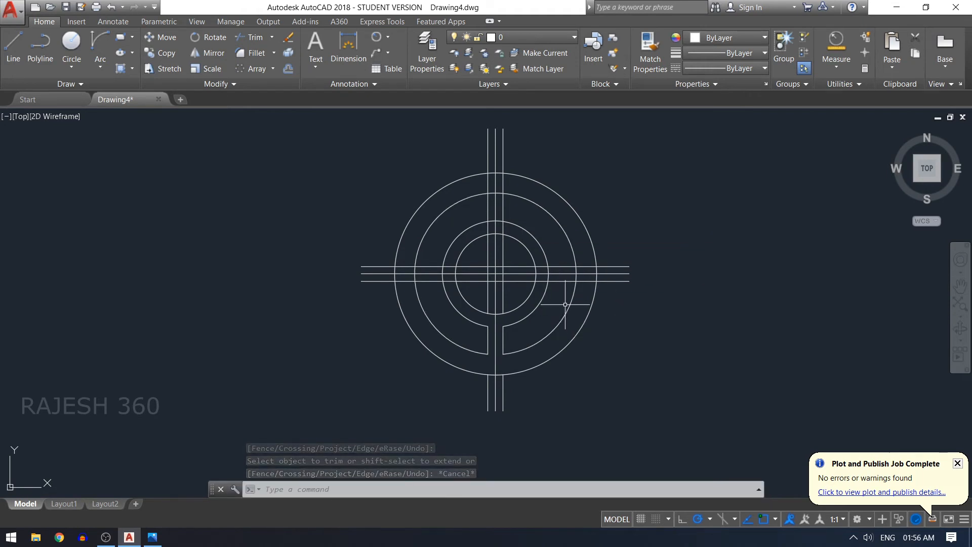
- Erase the two horizontal offset lines and the leftover vertical offset segments, keeping the two short spoke edges below the center
click(554, 281)
click(554, 267)
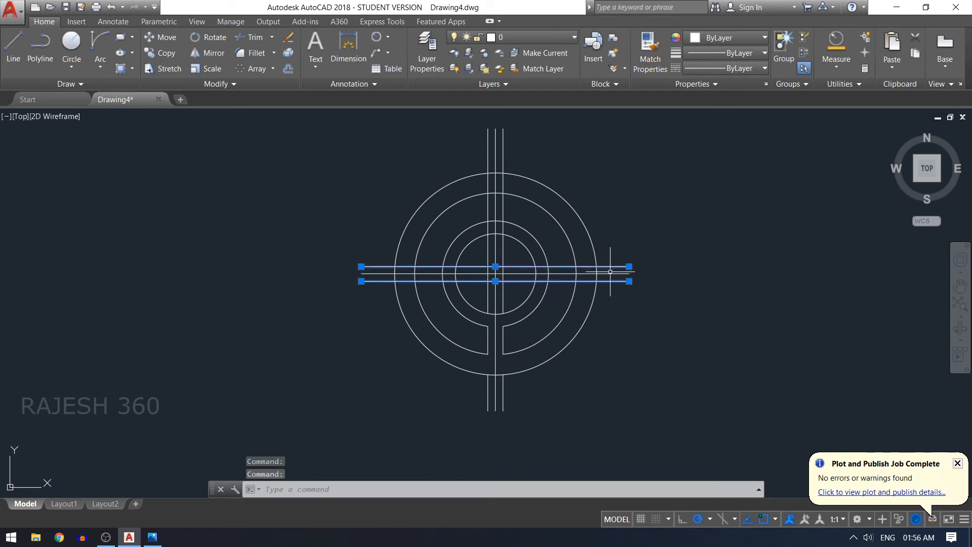
key(Delete)
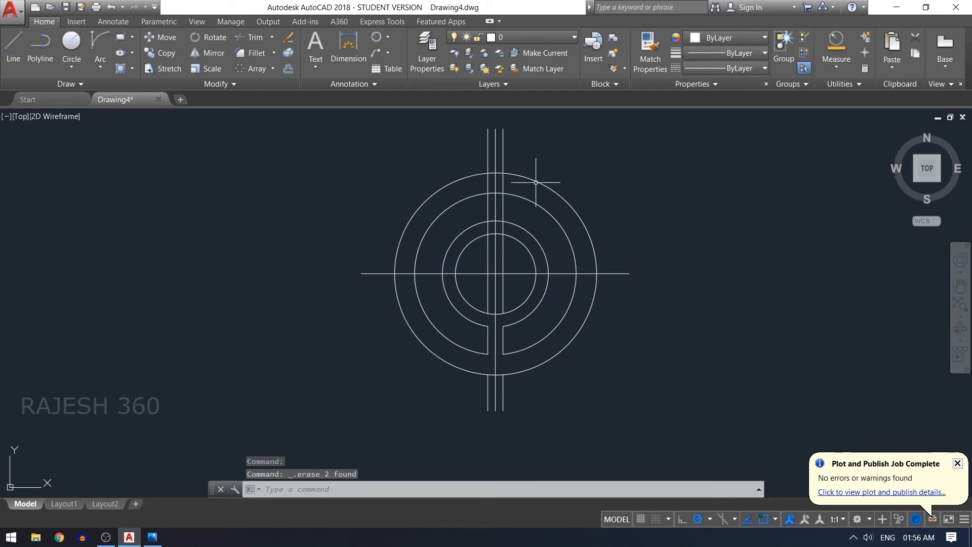
click(496, 204)
click(488, 207)
key(Delete)
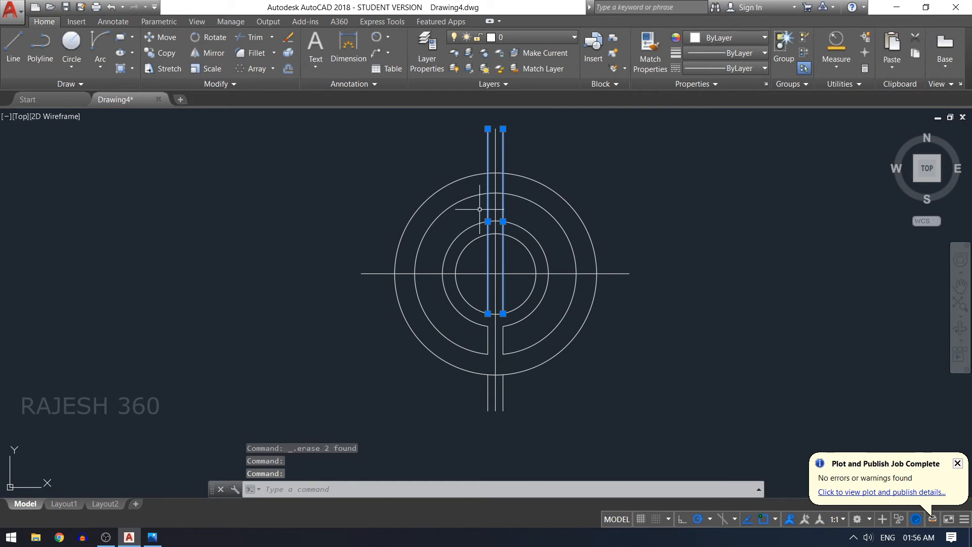
click(502, 391)
click(488, 392)
key(Delete)
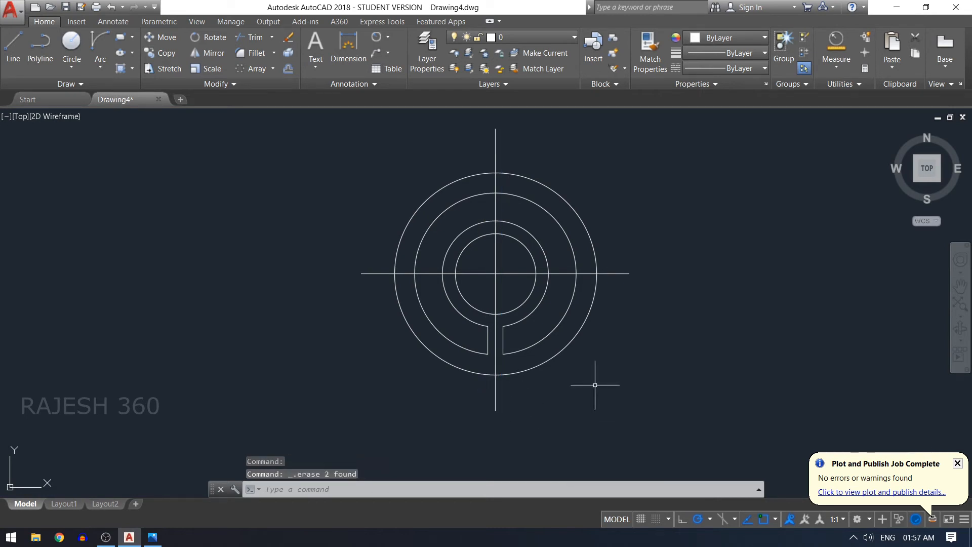
- Create a non-associative polar array of the two short spoke edges around the circles' center with 6 items filling 360°
text(AR)
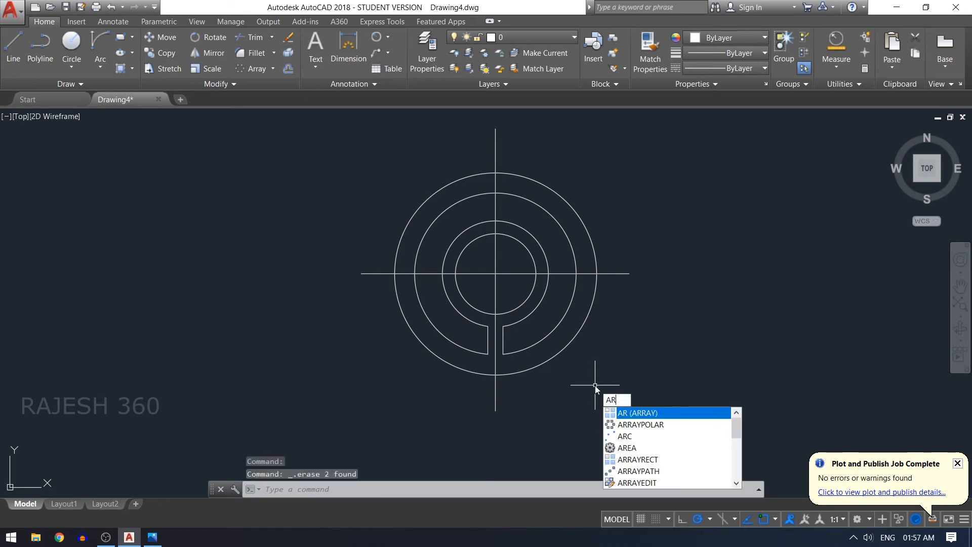
key(Return)
click(502, 344)
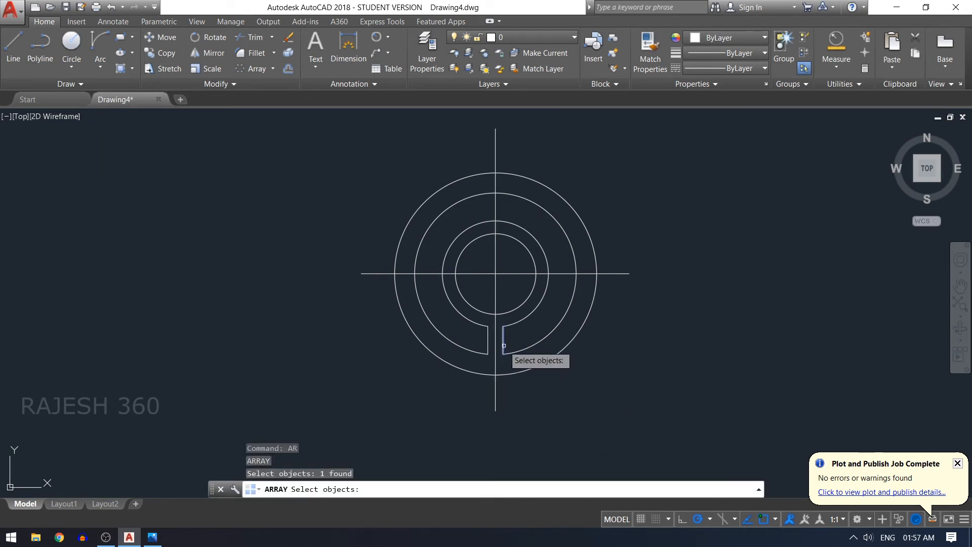
click(488, 343)
key(Return)
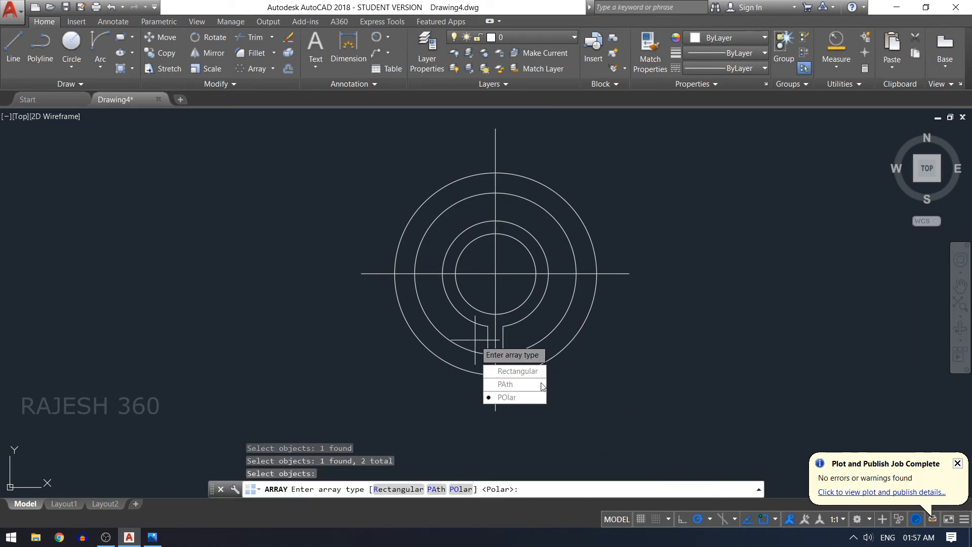
click(540, 401)
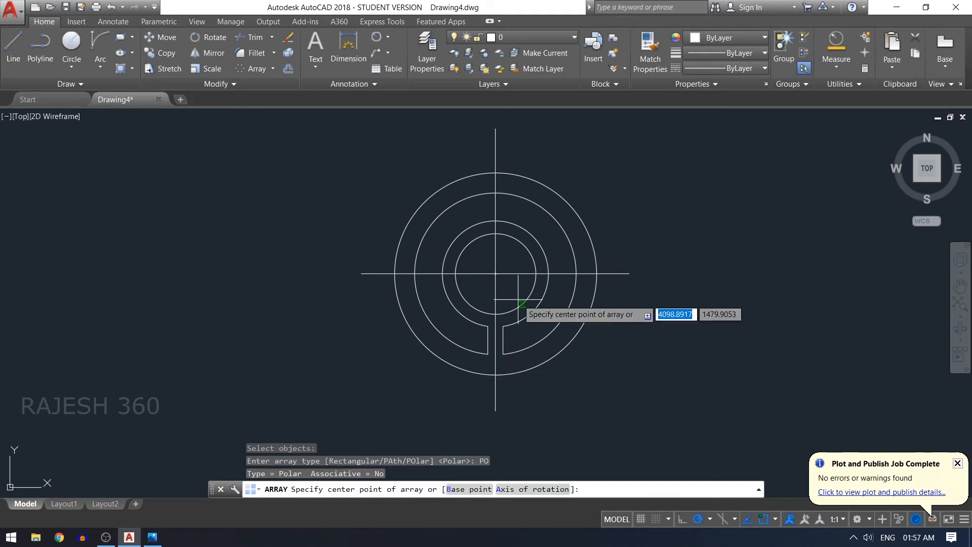
click(495, 273)
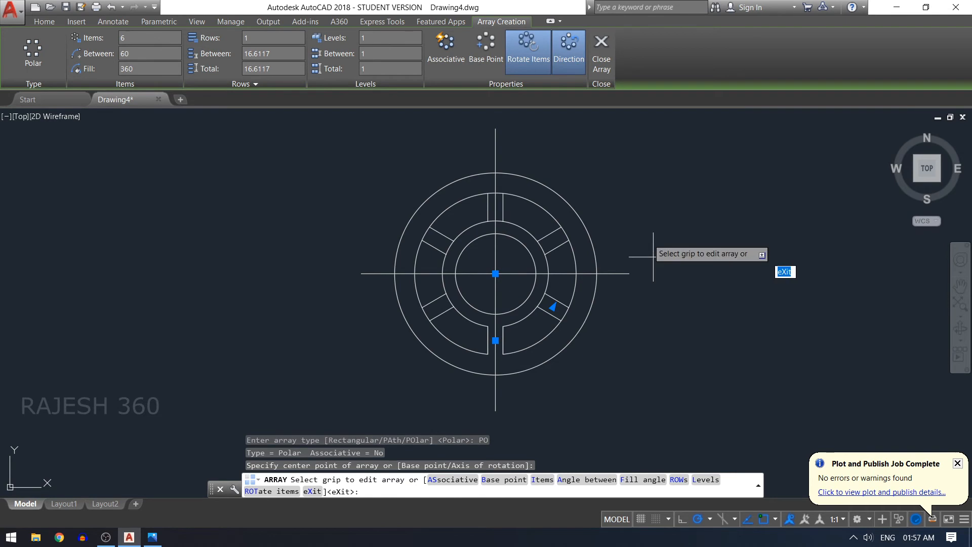
click(602, 64)
- Trim the arcs of the radius 21 and 32 circles between the edge pairs of the remaining five spokes
text(tr)
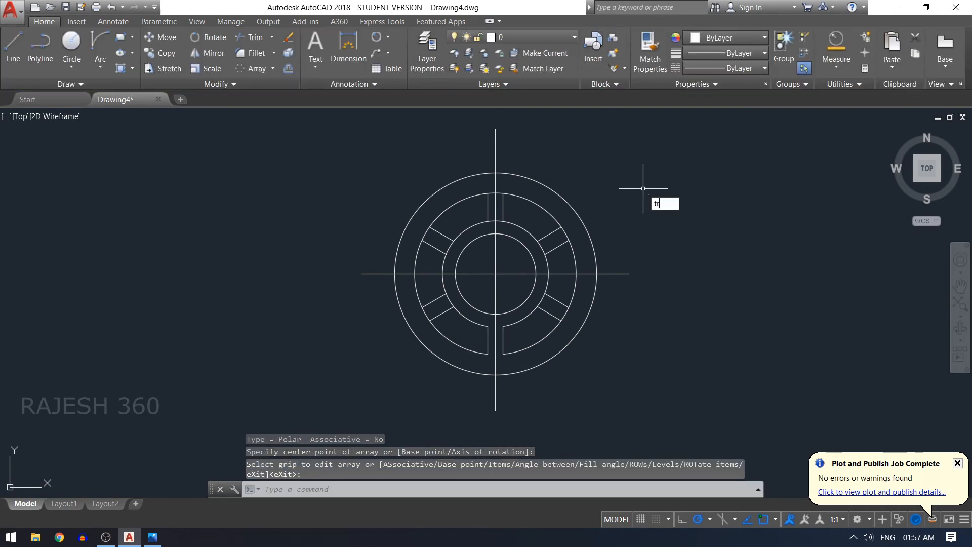
key(Return)
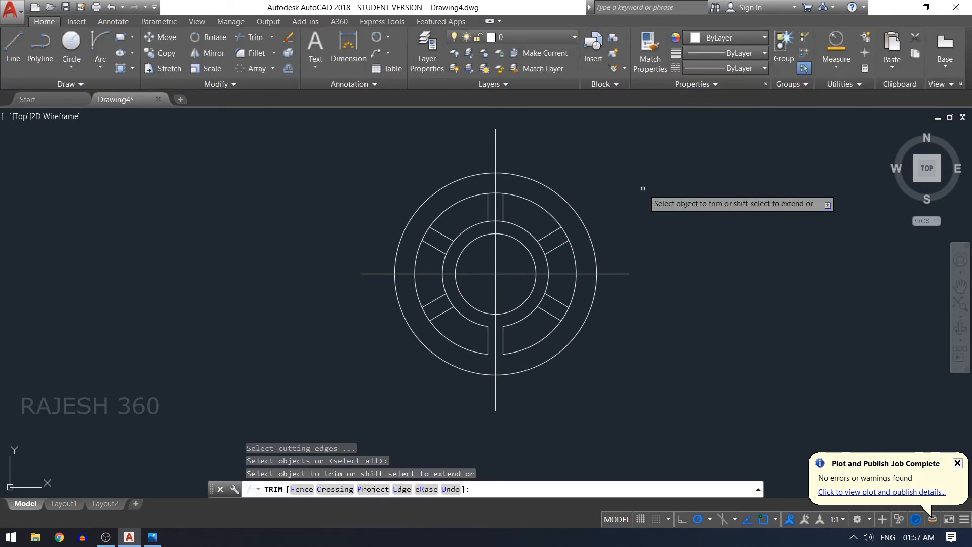
click(564, 313)
click(544, 249)
click(564, 235)
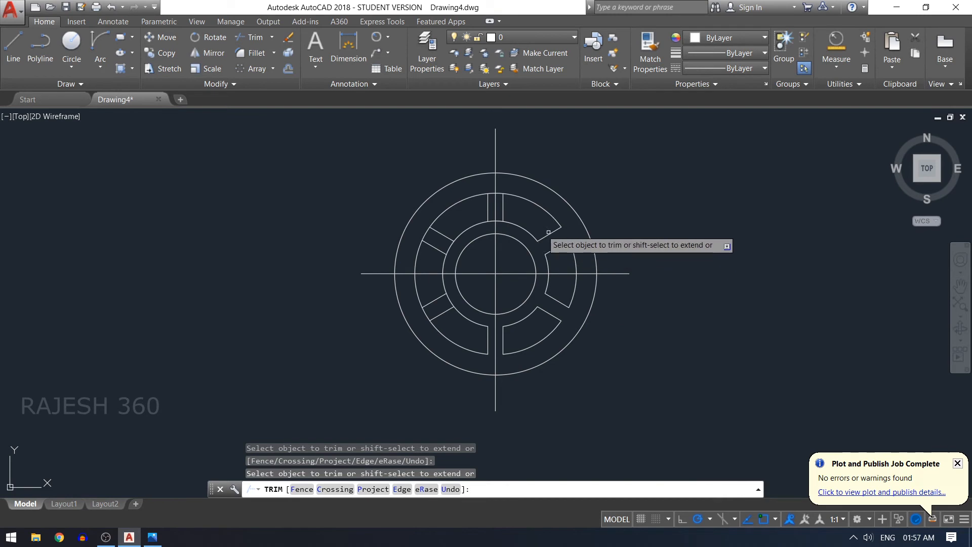
scroll(498, 198, up, 3)
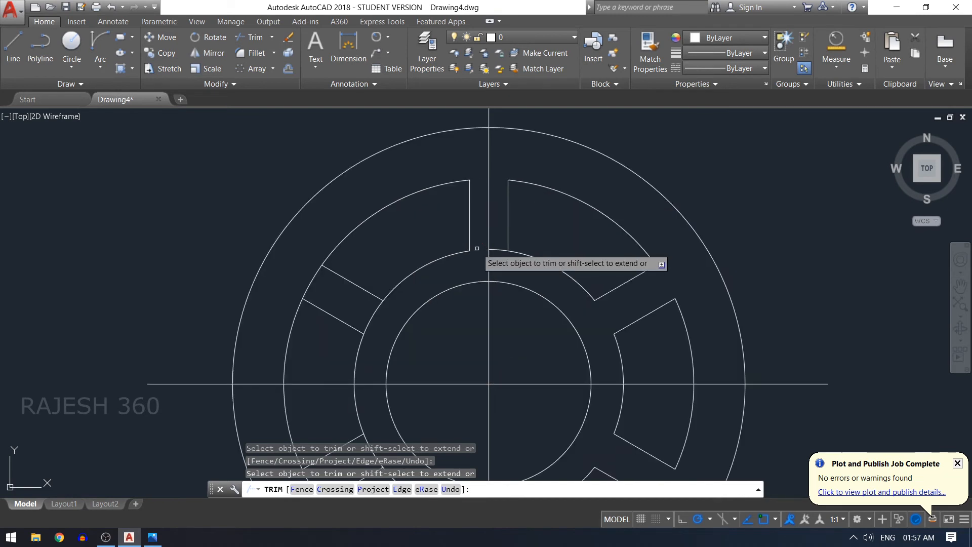
scroll(312, 297, down, 3)
click(308, 371)
click(314, 370)
click(336, 357)
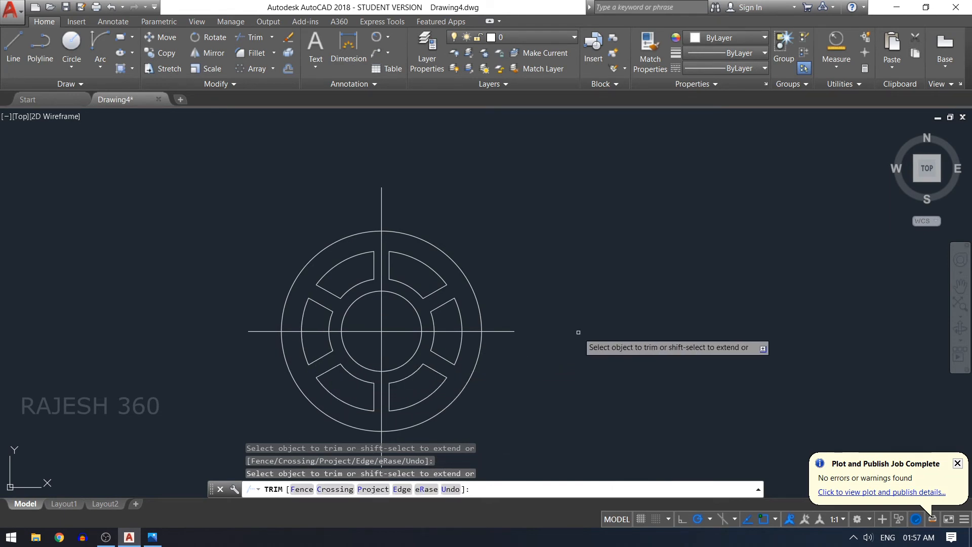
scroll(579, 332, down, 3)
scroll(439, 363, up, 3)
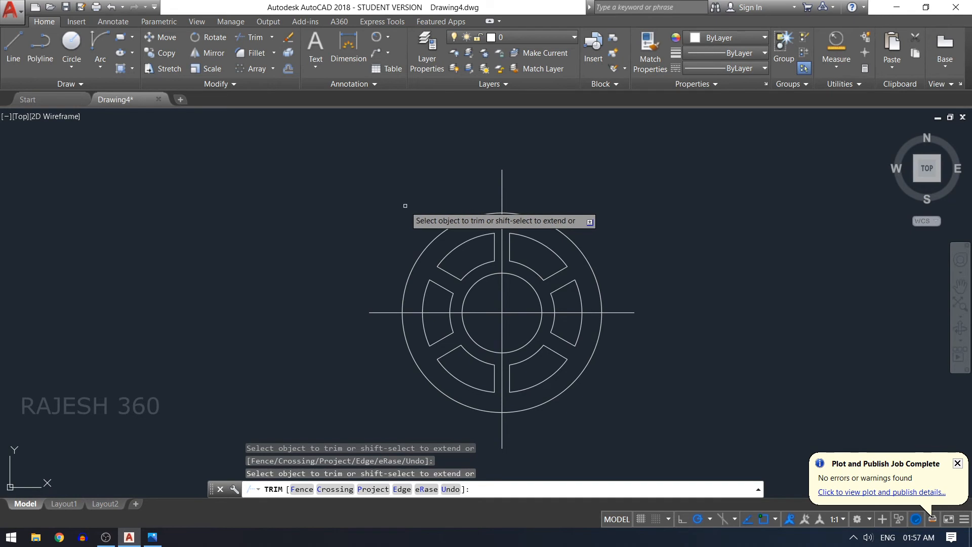
key(Return)
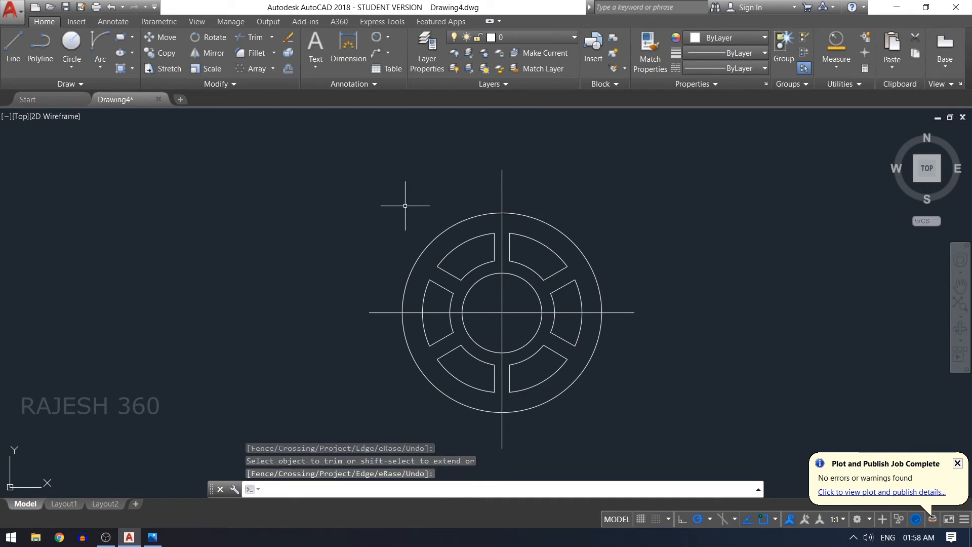
- Offset the vertical centerline by 50 to both sides
text(o)
key(Return)
text(50)
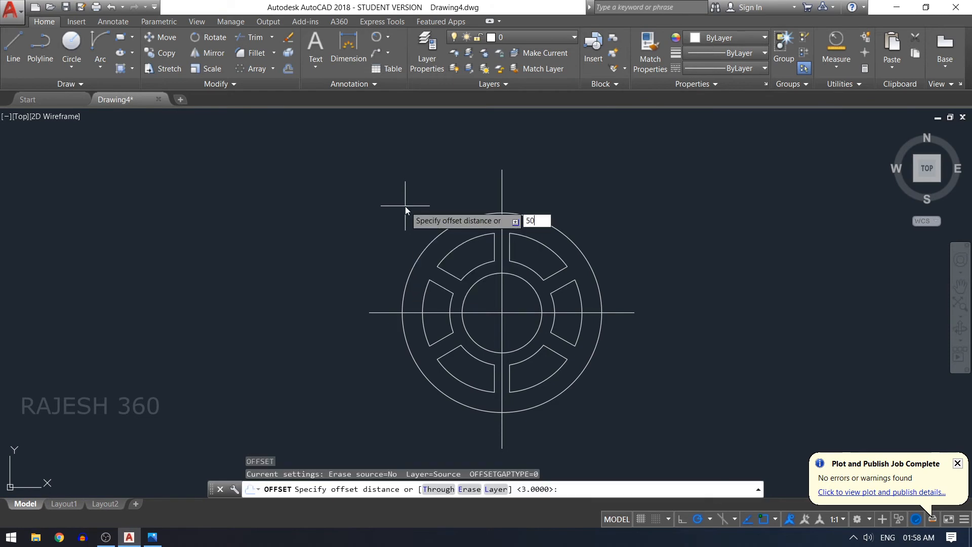
key(Return)
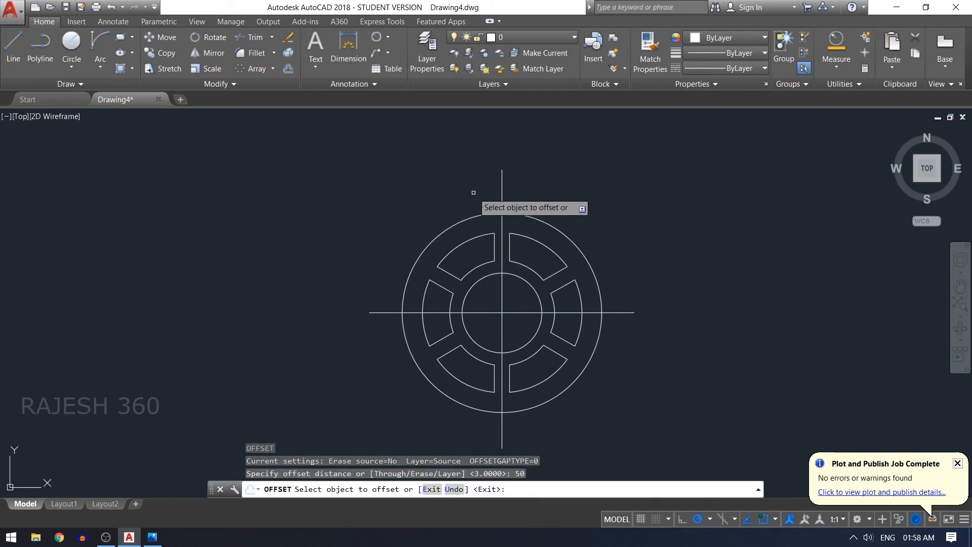
click(502, 189)
click(658, 286)
click(502, 191)
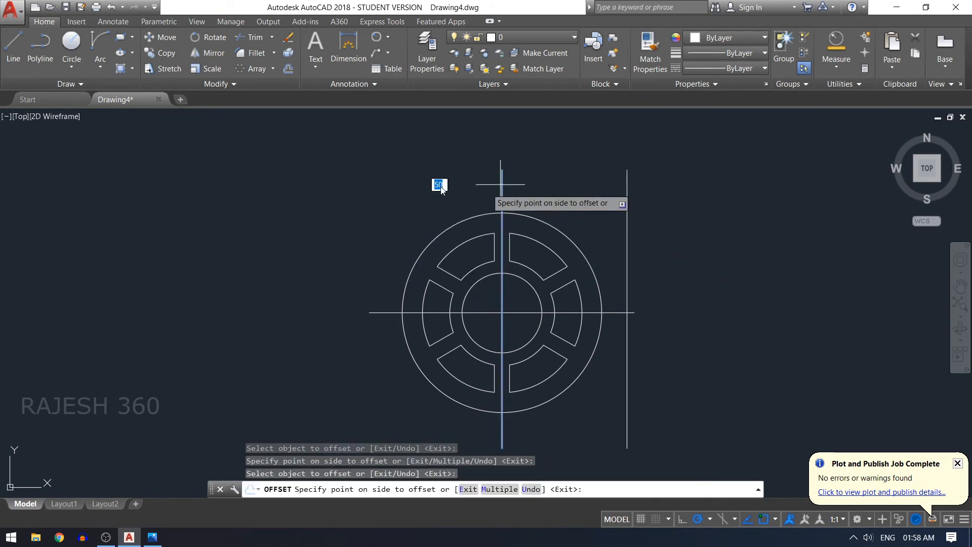
click(334, 192)
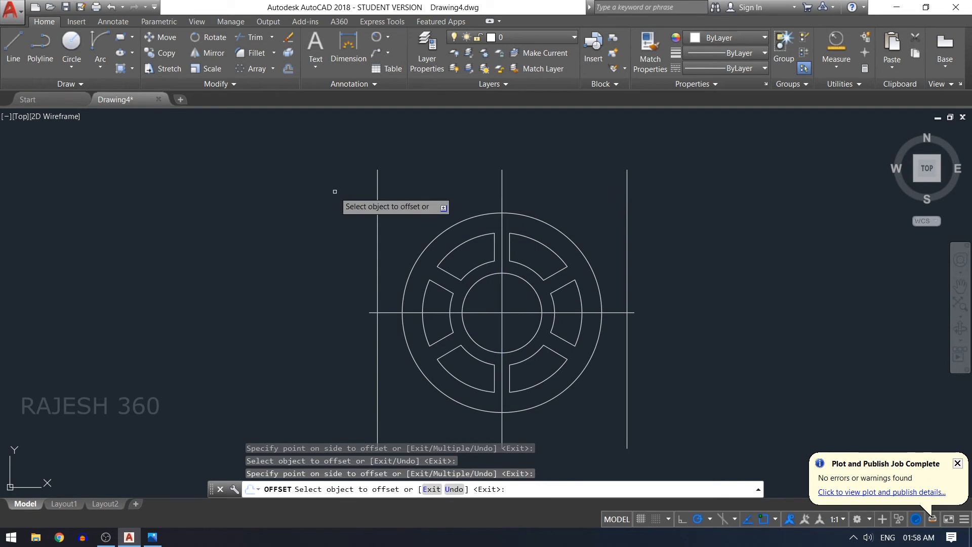
key(Return)
- Offset the horizontal centerline by 60 both above and below
key(Return)
text(6)
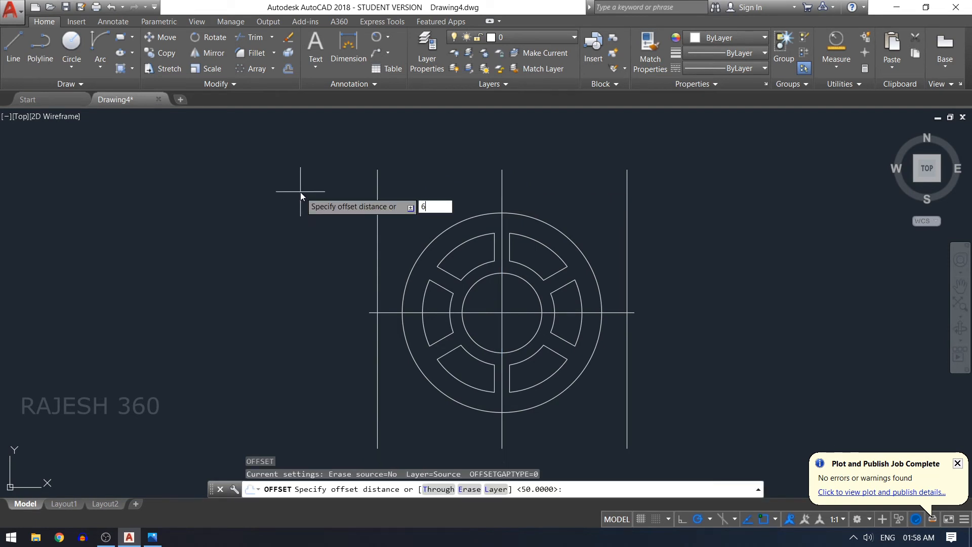
text(0)
key(Return)
click(602, 313)
click(597, 210)
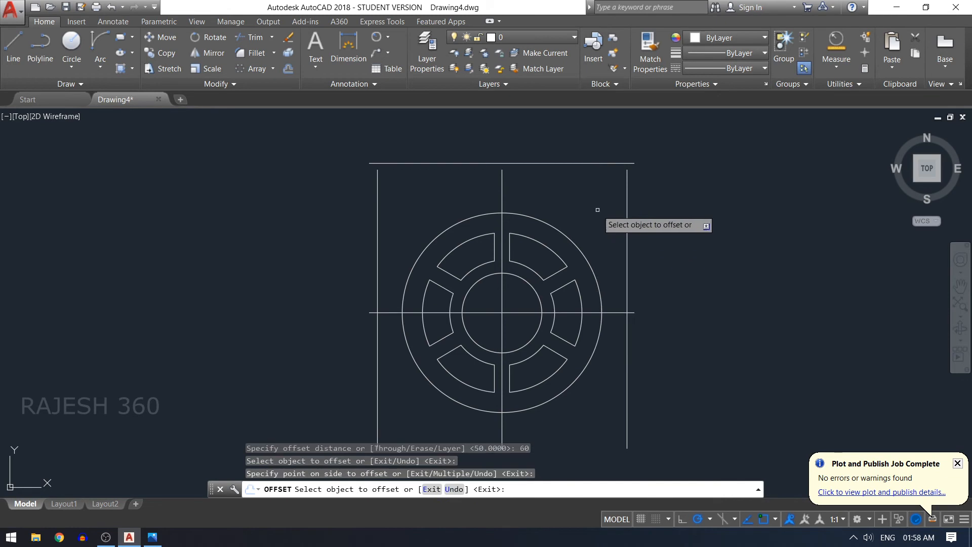
click(619, 312)
click(601, 429)
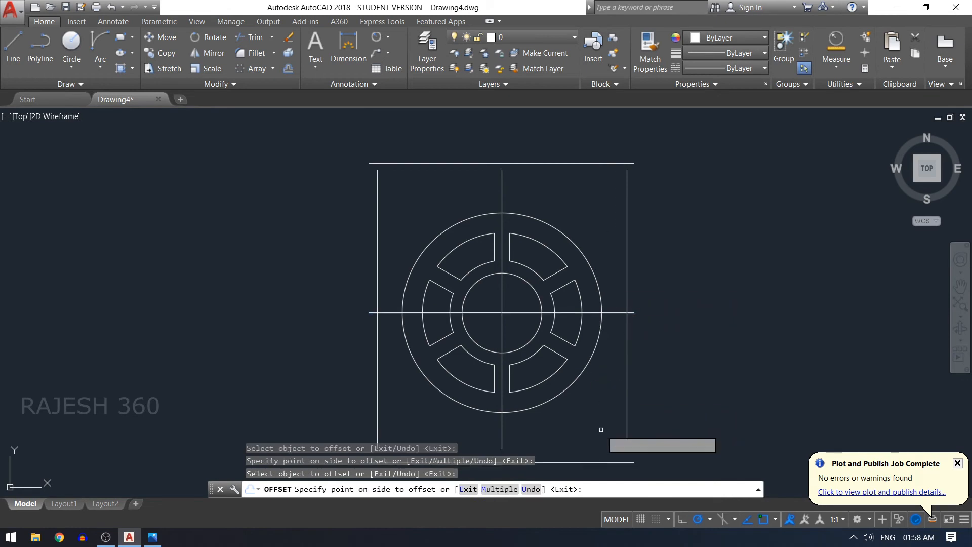
key(Escape)
- Extend both vertical offset lines up and down to meet the upper and lower horizontal offset lines
text(ex)
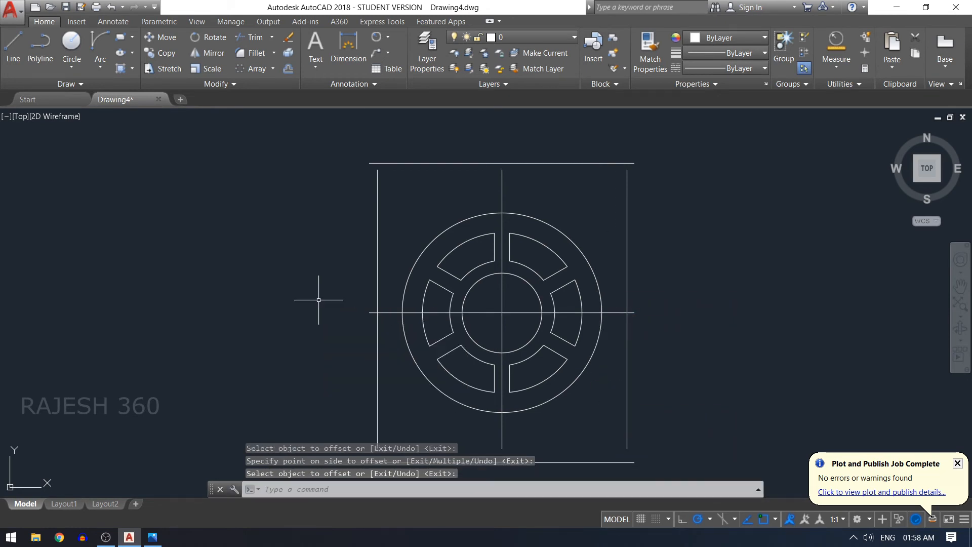
key(Return)
key(Return)
click(625, 187)
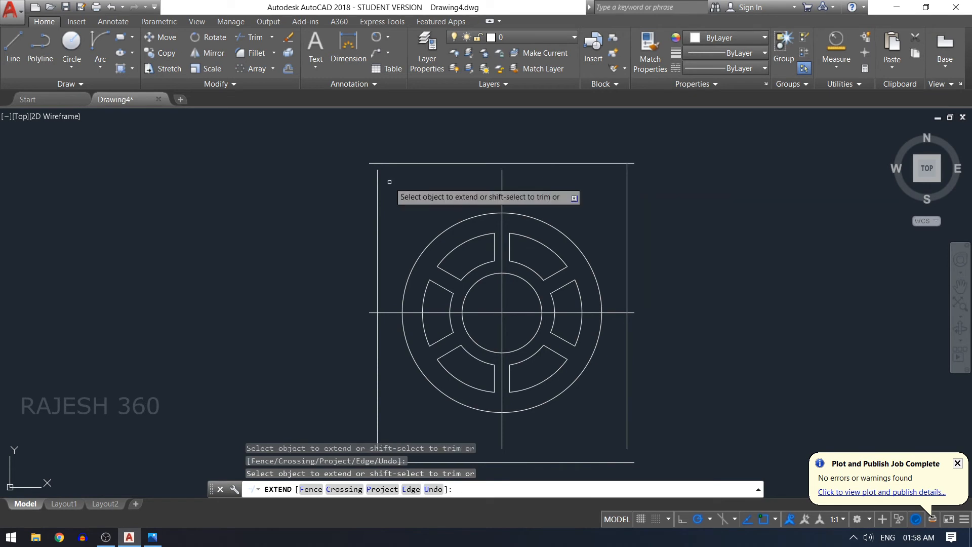
click(378, 181)
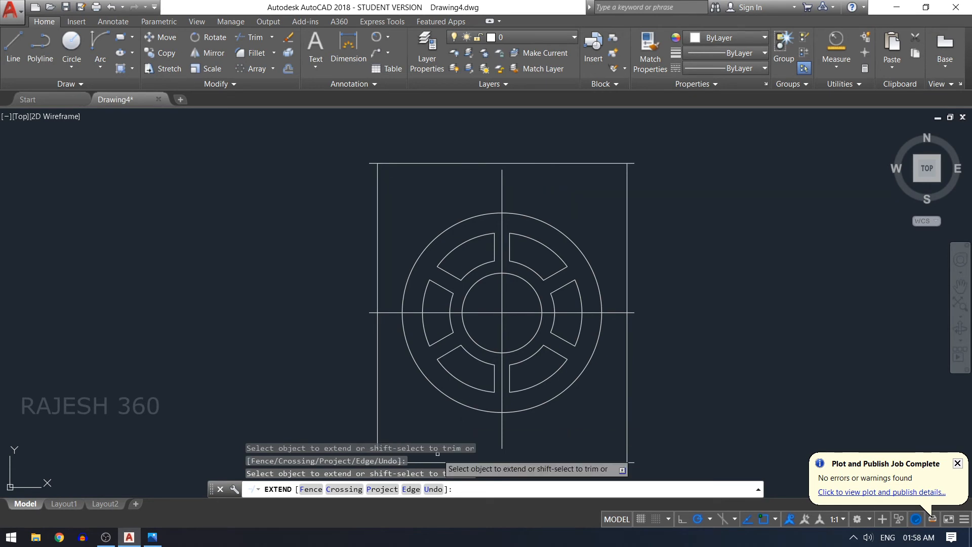
scroll(437, 454, down, 2)
scroll(375, 423, up, 1)
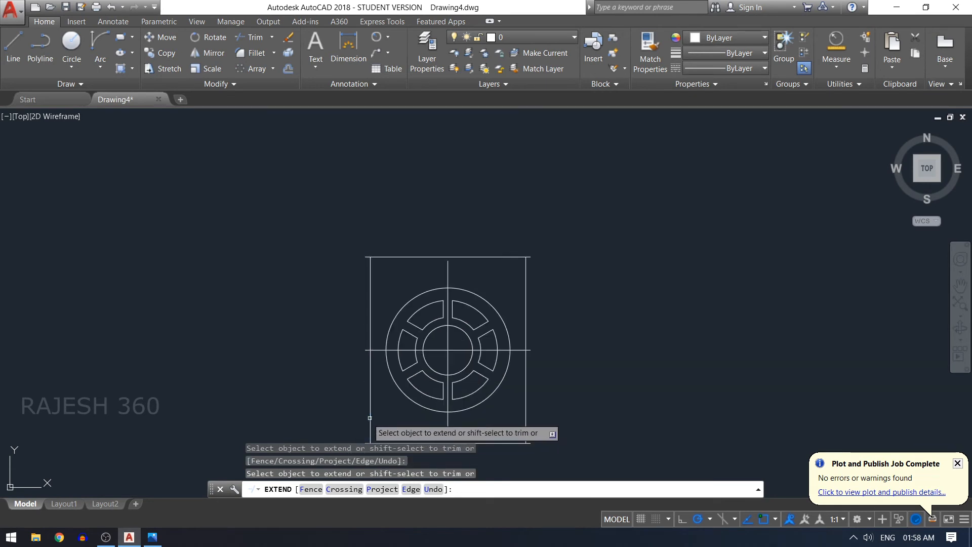
key(Return)
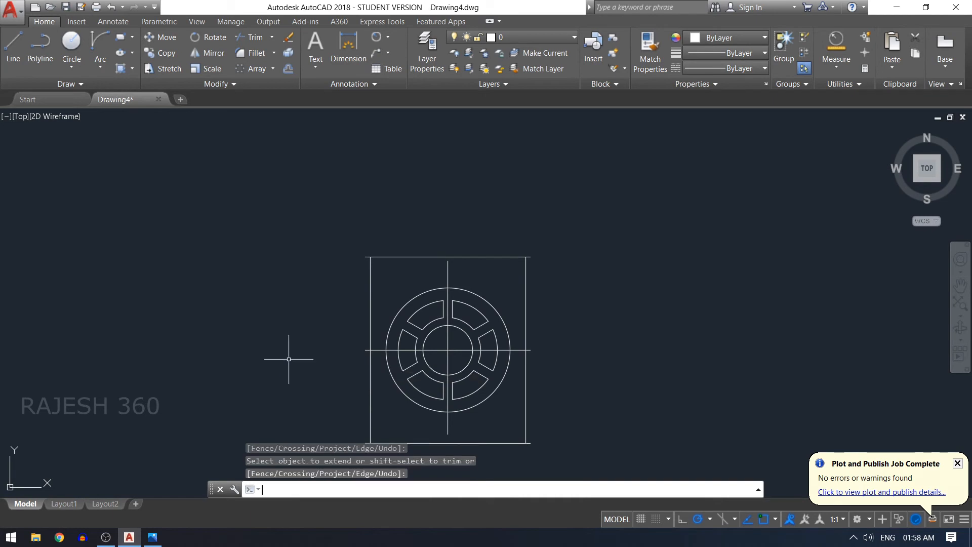
- Draw a circle of radius 15 centered on the upper-right corner of the offset-line rectangle
text(c)
key(Return)
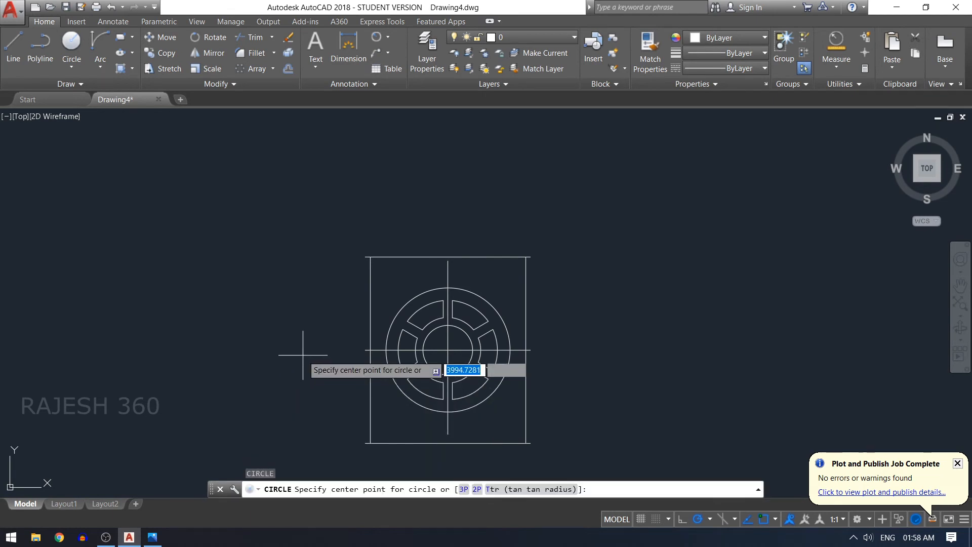
click(526, 257)
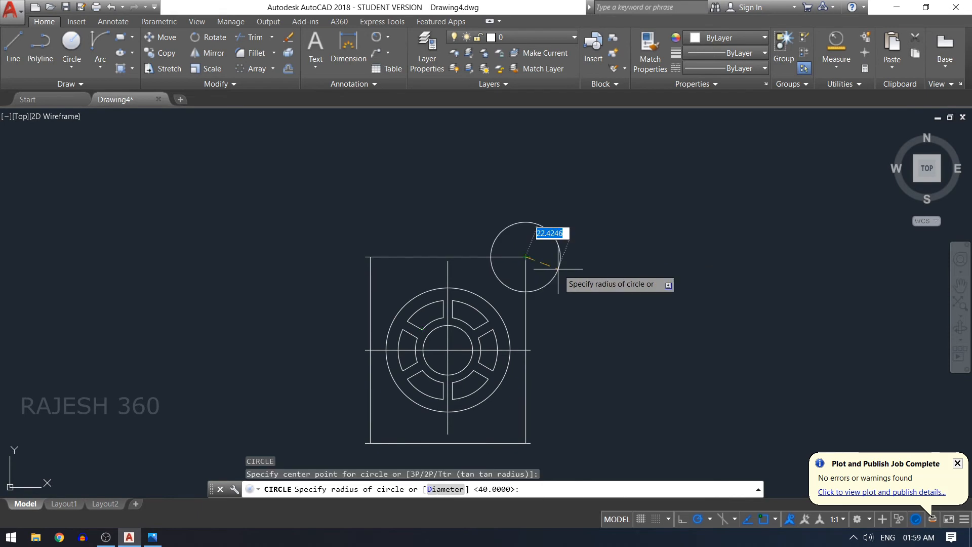
text(15)
key(Return)
- Copy the radius 15 circle from its center to the other three corners of the rectangle
text(co)
key(Return)
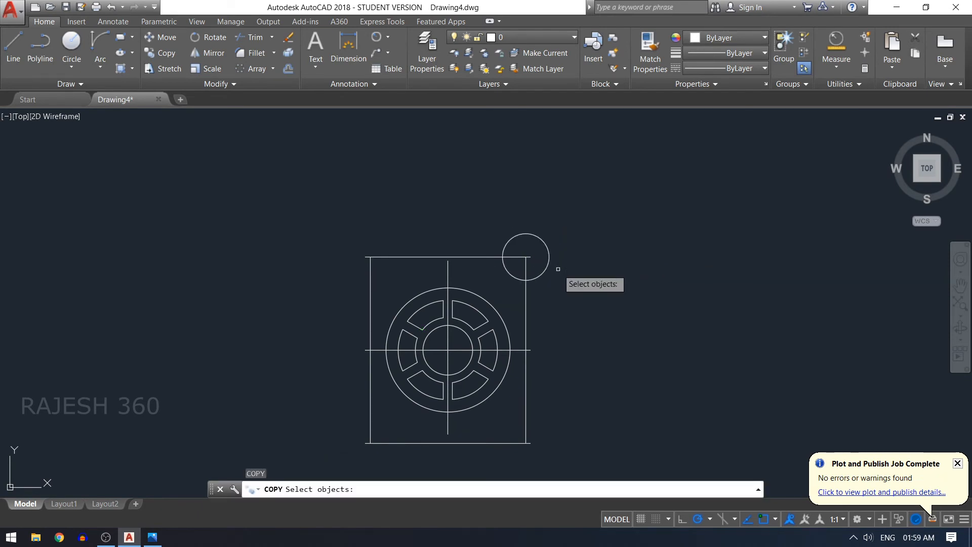
click(548, 250)
key(Return)
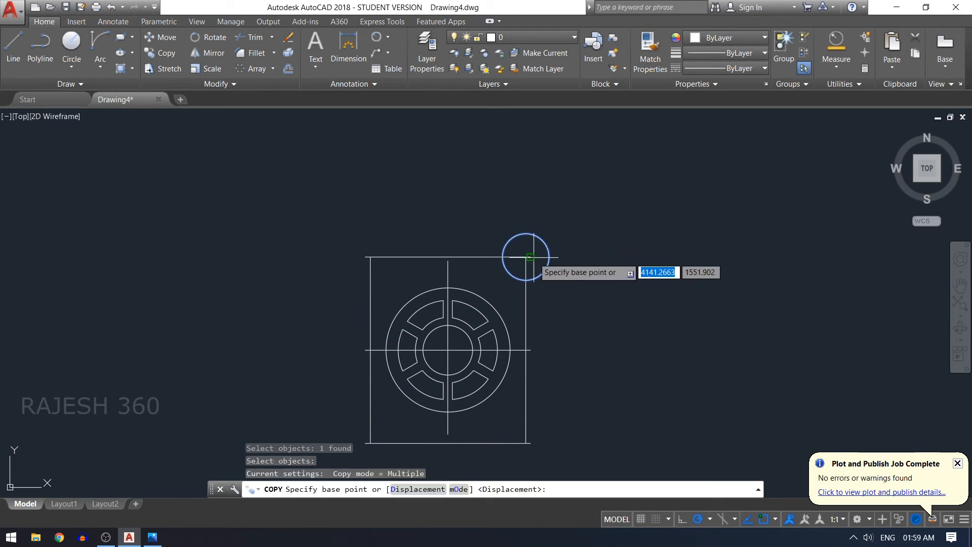
scroll(535, 256, up, 4)
click(509, 255)
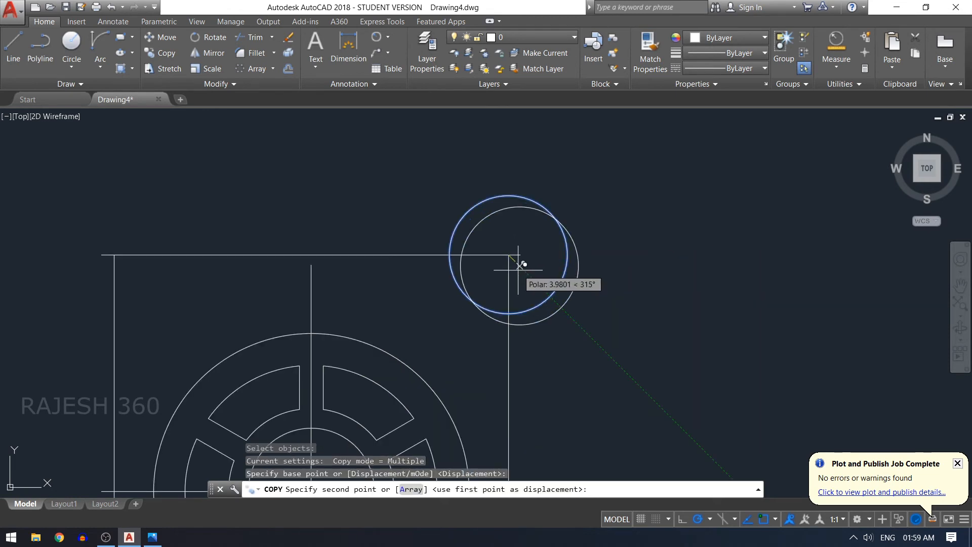
middle_drag(520, 264, 760, 266)
click(357, 256)
scroll(363, 321, down, 6)
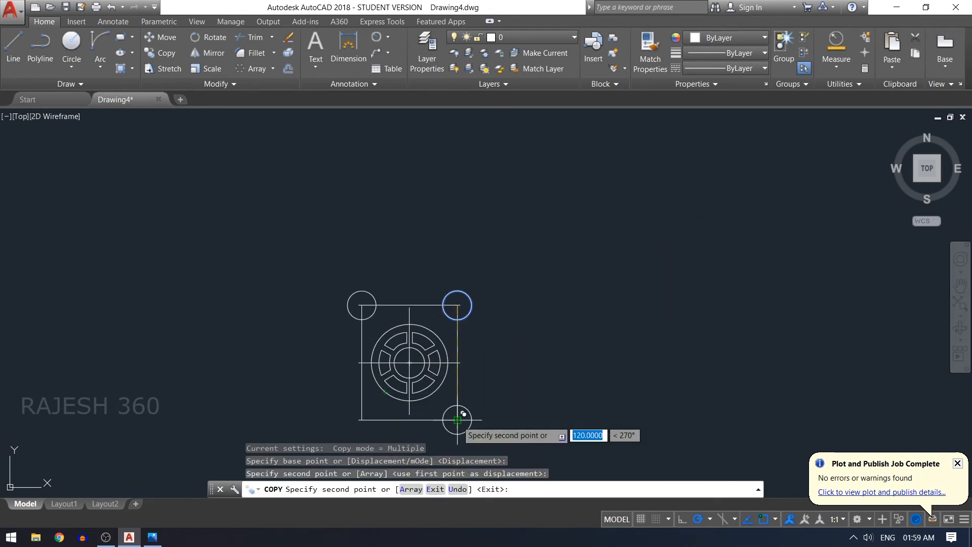
click(457, 419)
click(361, 419)
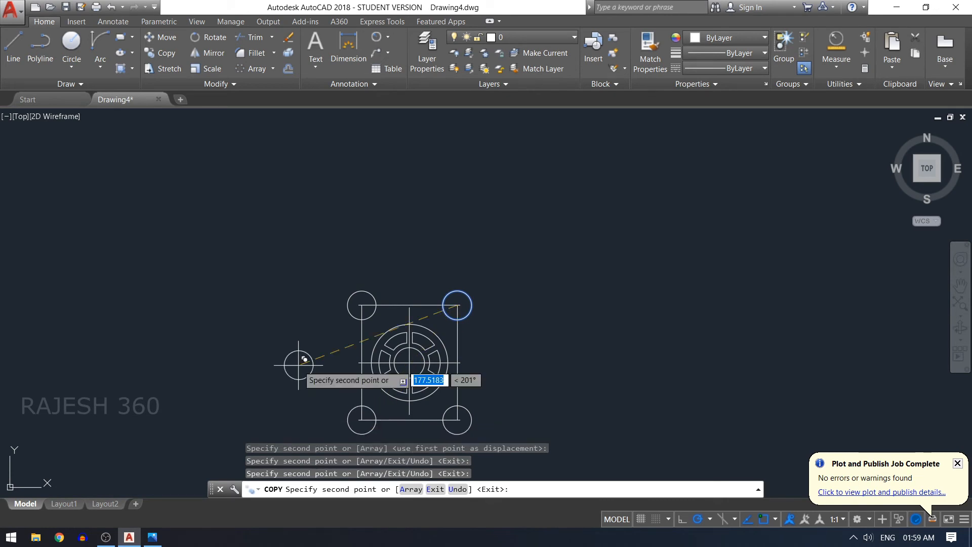
key(Return)
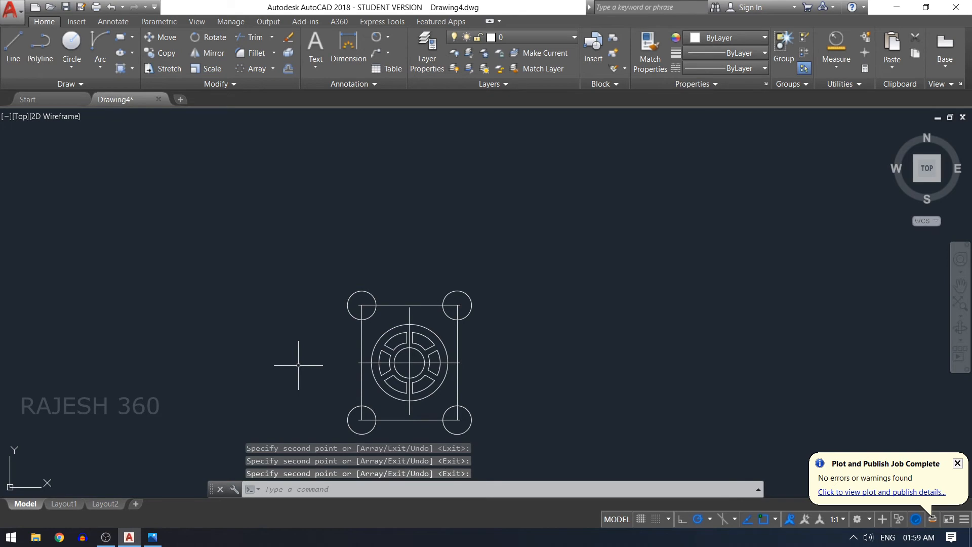
- Draw a circle of radius 21 concentric with the small circle at the rectangle's upper-right corner
text(c)
key(Return)
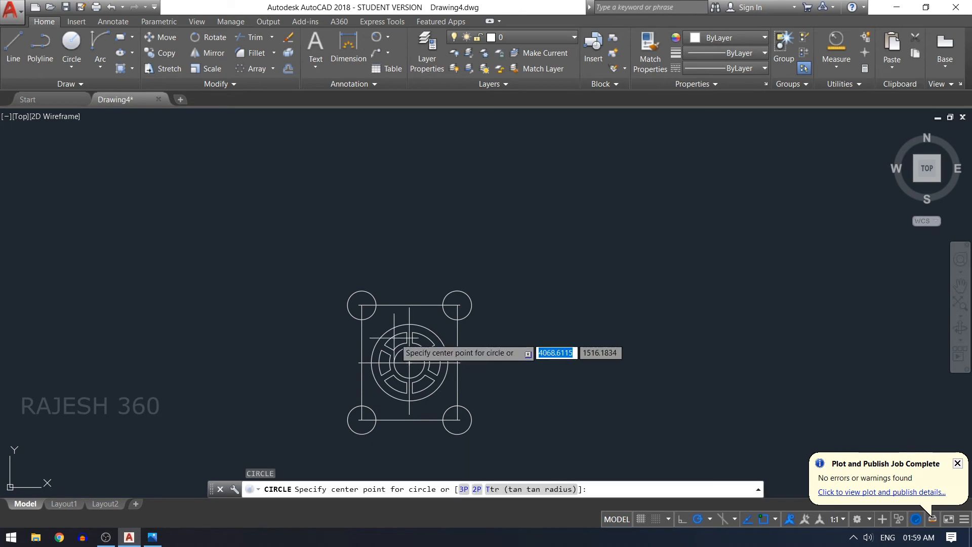
click(457, 305)
text(21)
key(Return)
- Copy the radius 21 circle from its center to the other three corners of the rectangle
text(cp)
key(Return)
click(475, 312)
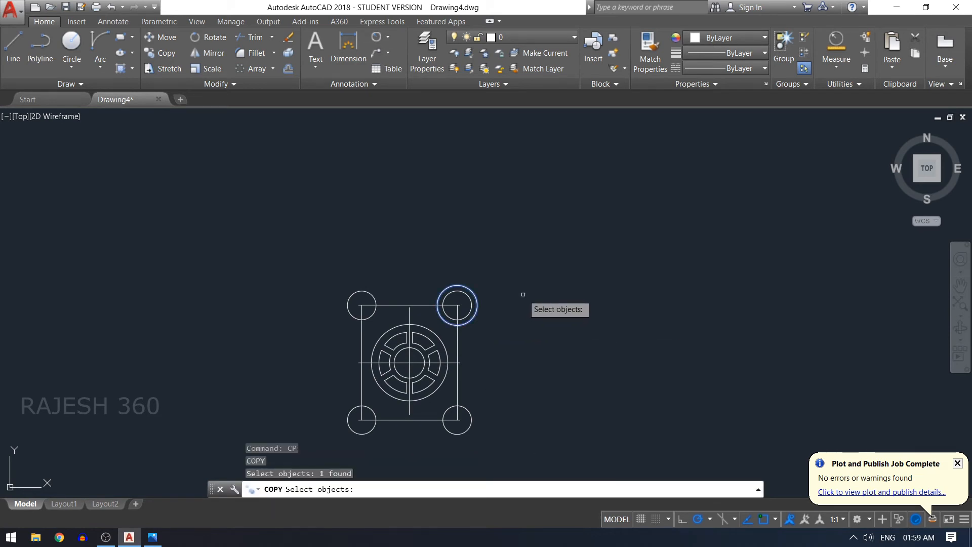
key(Return)
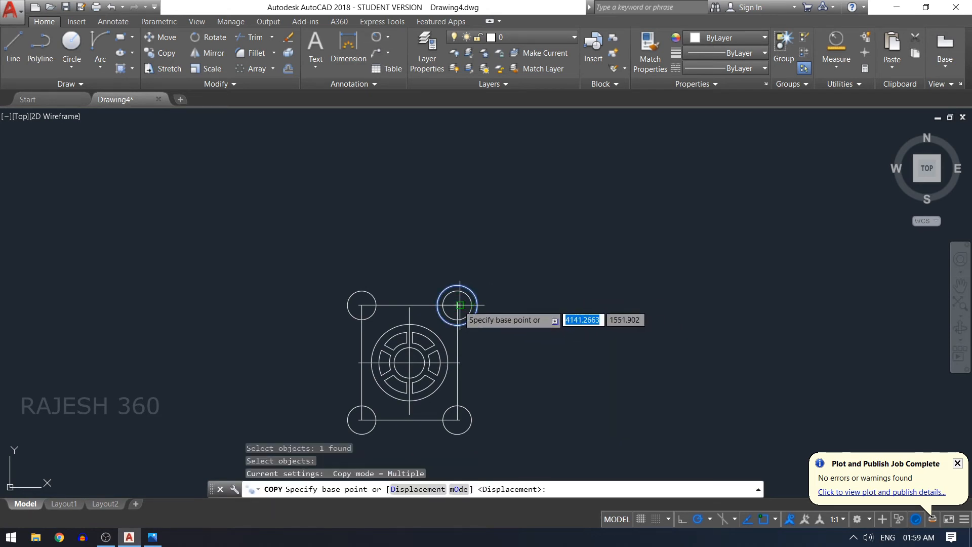
scroll(459, 305, up, 3)
click(458, 305)
scroll(458, 306, down, 5)
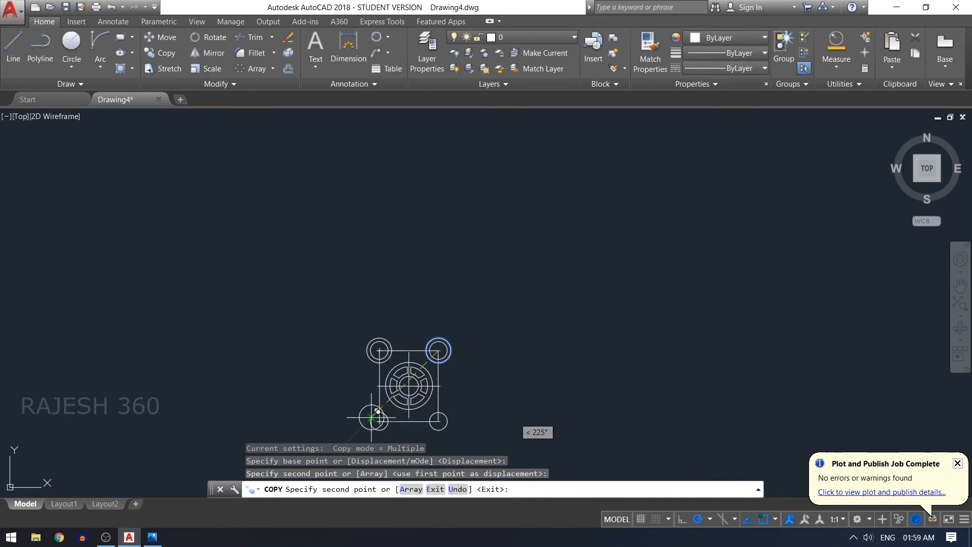
scroll(381, 423, up, 6)
click(373, 416)
click(591, 414)
scroll(653, 416, down, 2)
key(Return)
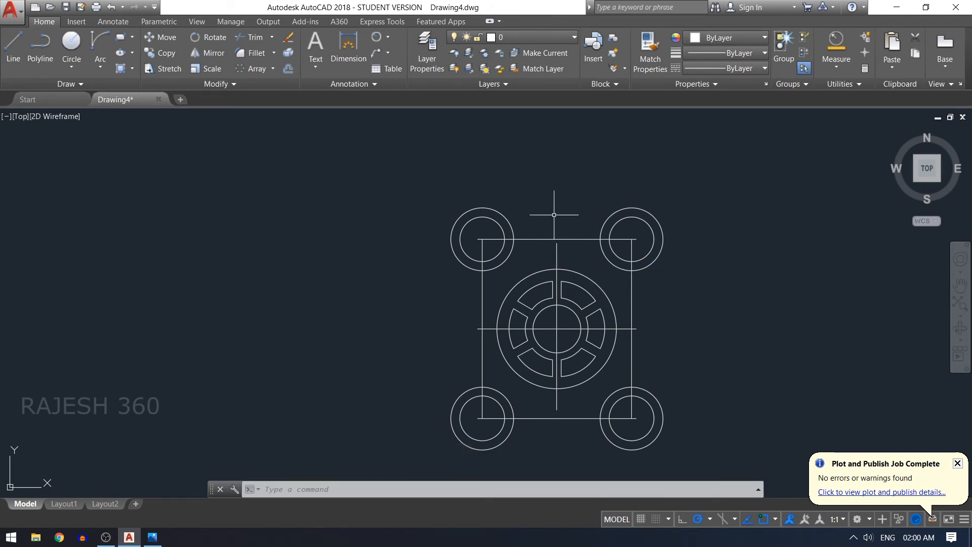
- Erase the four offset lines forming the rectangle, keeping the corner circles and the two centerlines
click(579, 238)
click(630, 291)
click(483, 291)
click(534, 418)
key(Delete)
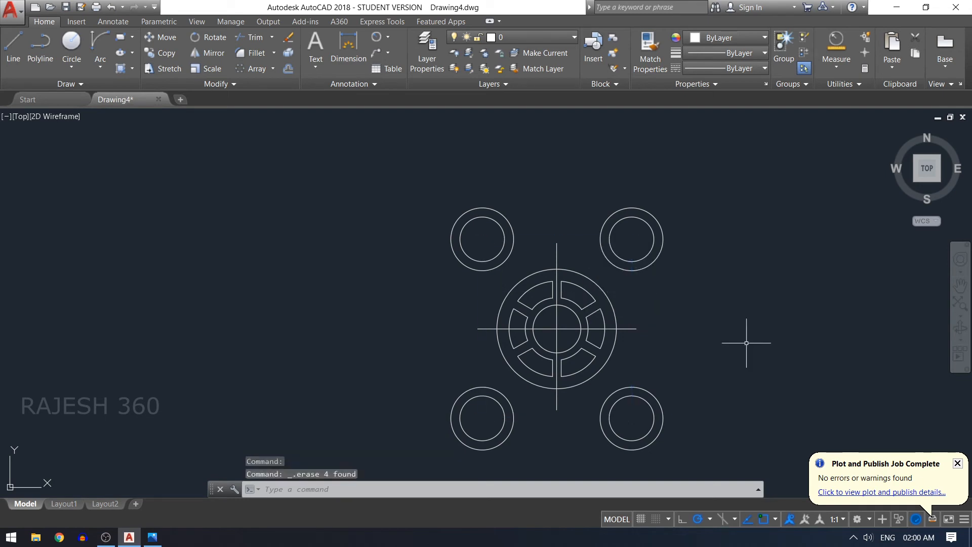
- Draw a tangent-tangent-radius circle touching the upper-right boss's outer circle and the central wheel's outer circle
text(c)
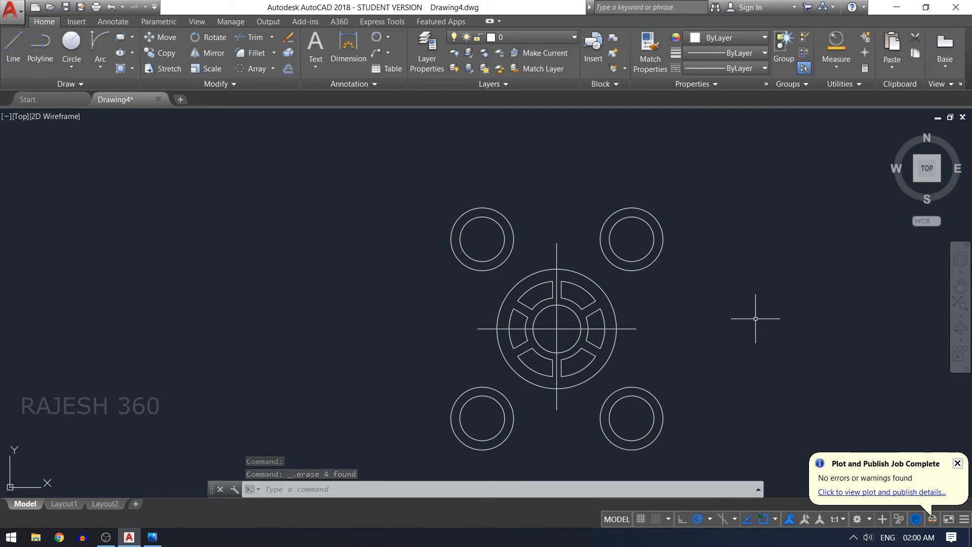
key(Return)
click(529, 488)
click(599, 286)
click(601, 246)
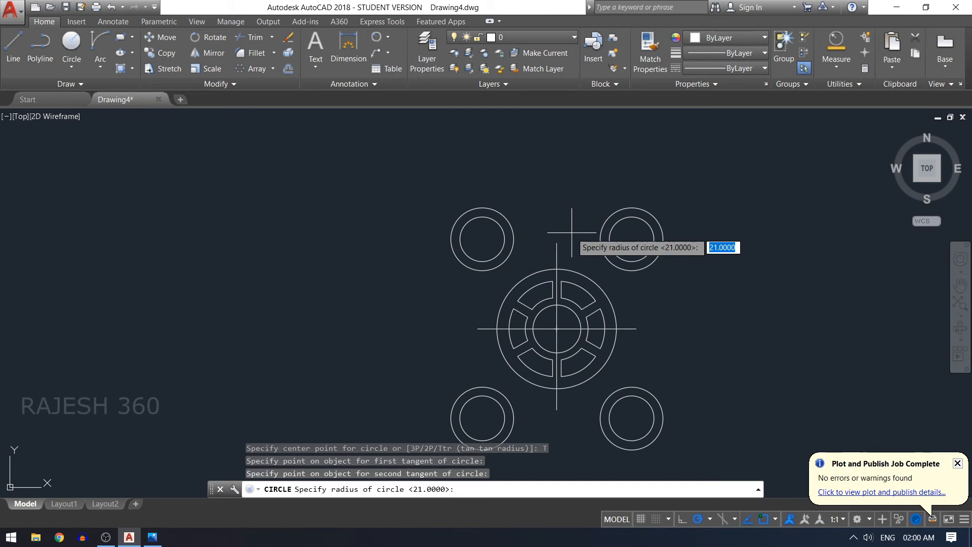
key(Return)
- Trim the tangent circle against the upper-right boss and the wheel, keeping only its lower-right arc between them
text(tr)
key(Return)
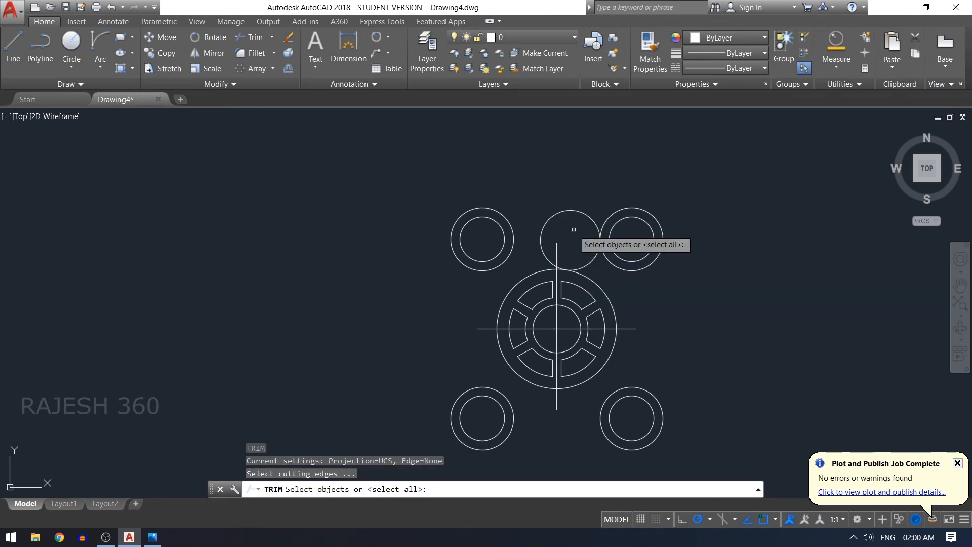
click(603, 253)
click(577, 272)
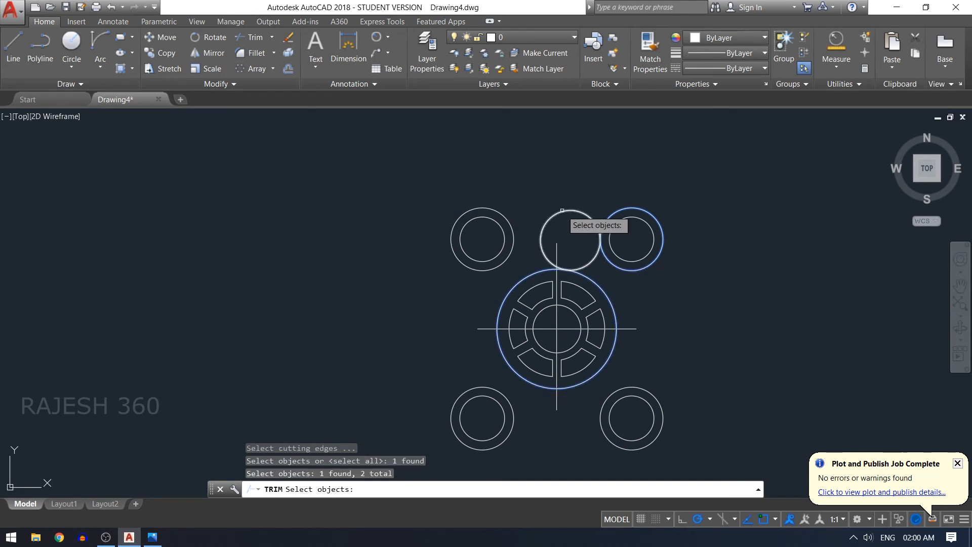
key(Return)
key(Return)
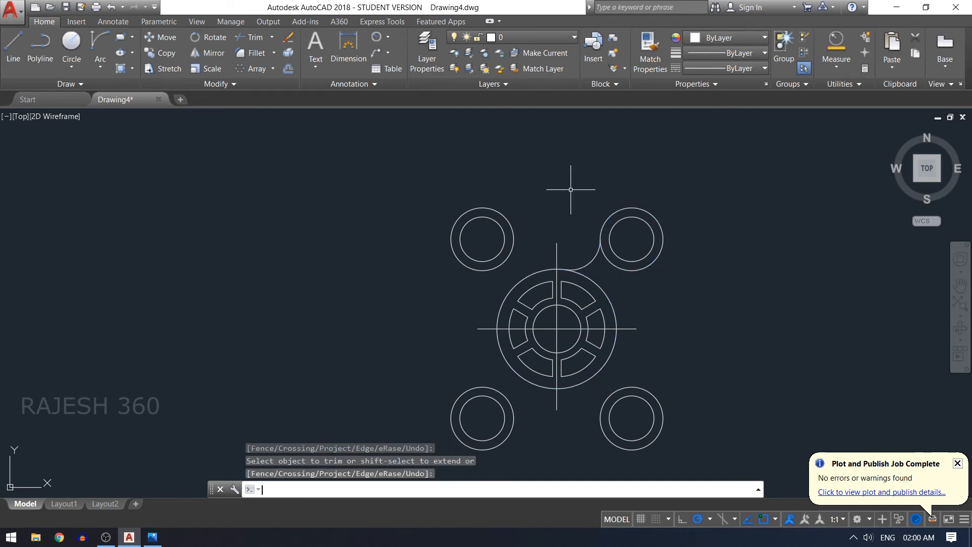
- Mirror the tangent arc about the vertical centerline, keeping the source arc
text(mi)
key(Return)
click(590, 261)
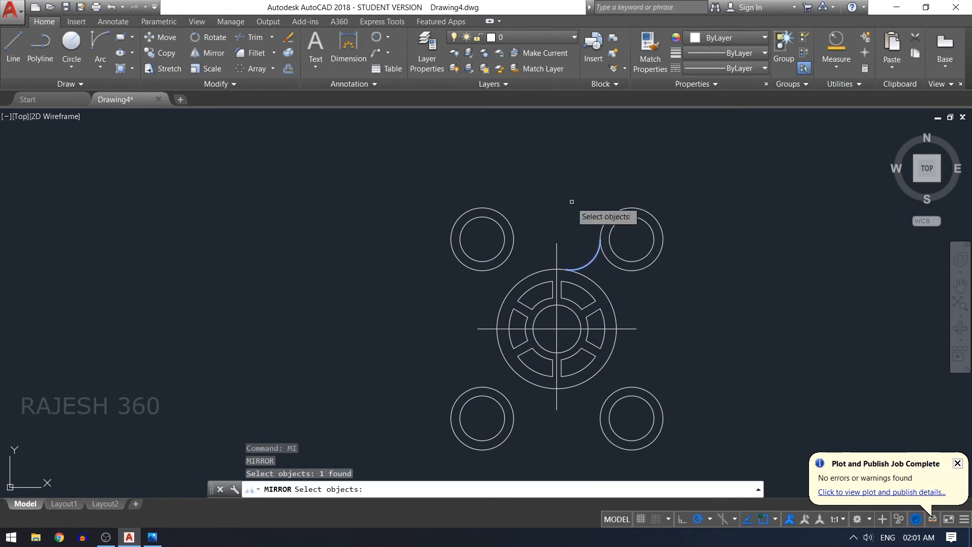
key(Return)
click(557, 328)
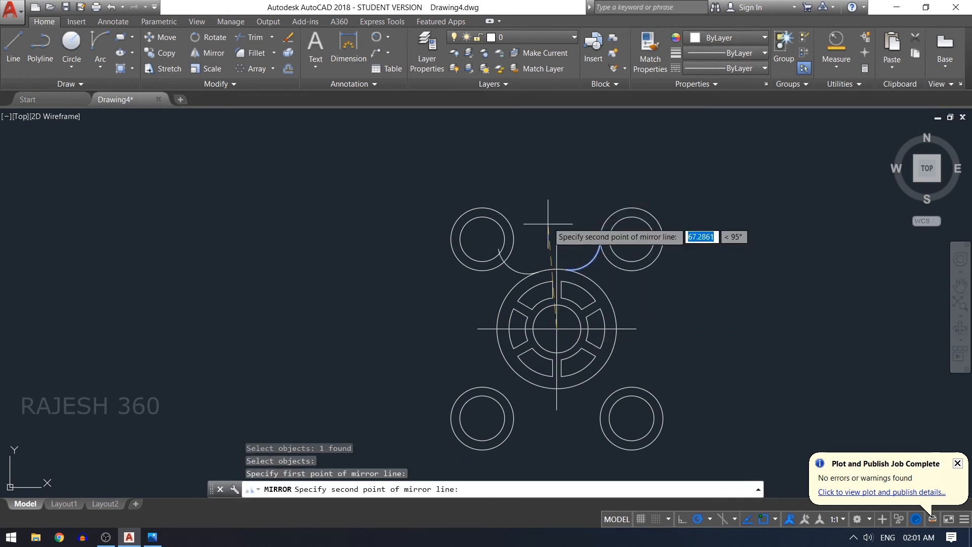
click(556, 194)
key(Return)
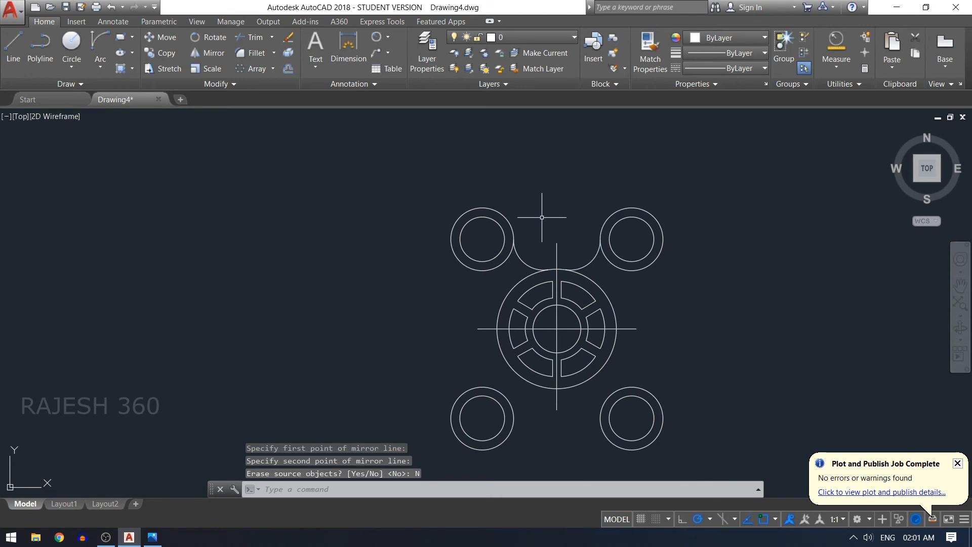
- Mirror both upper tangent arcs about the horizontal centerline, keeping the source arcs
text(mi)
key(Return)
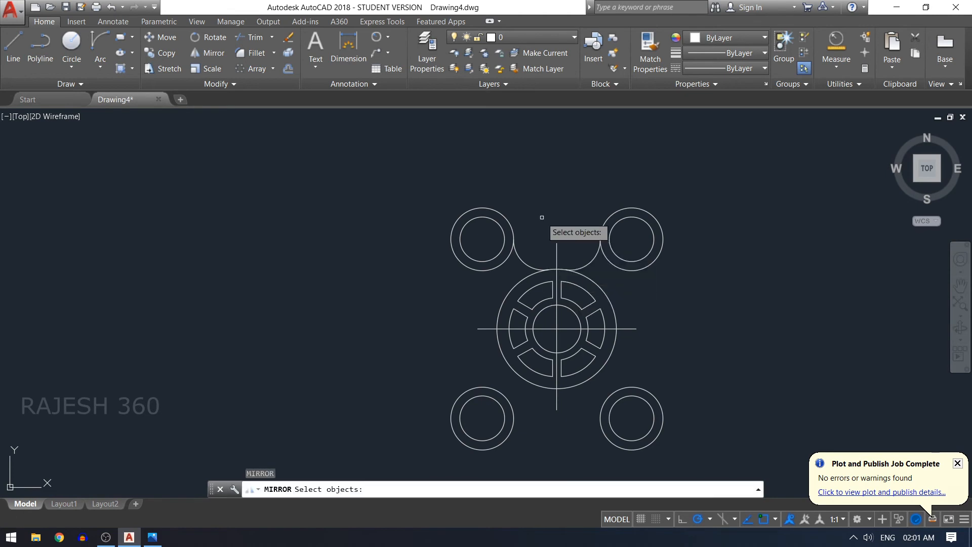
click(588, 261)
click(529, 259)
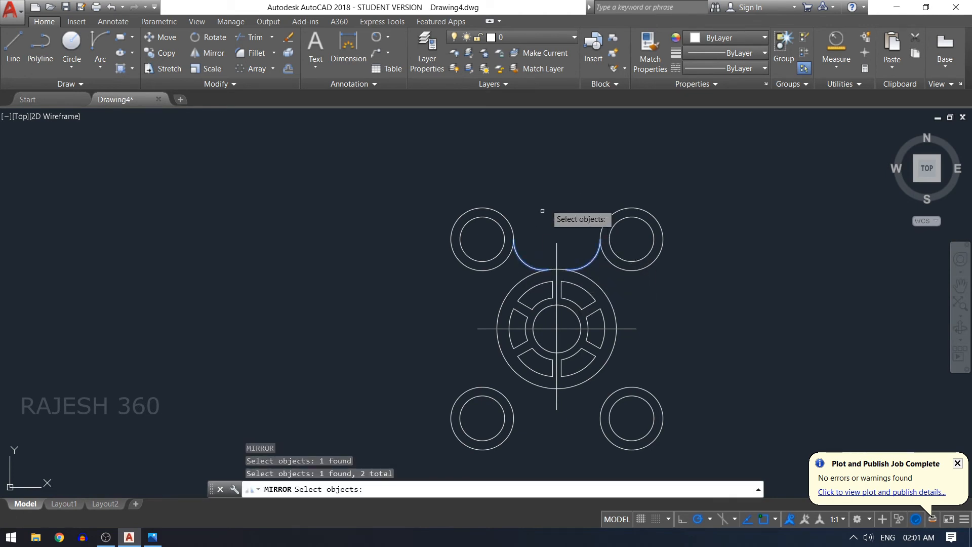
key(Return)
click(636, 329)
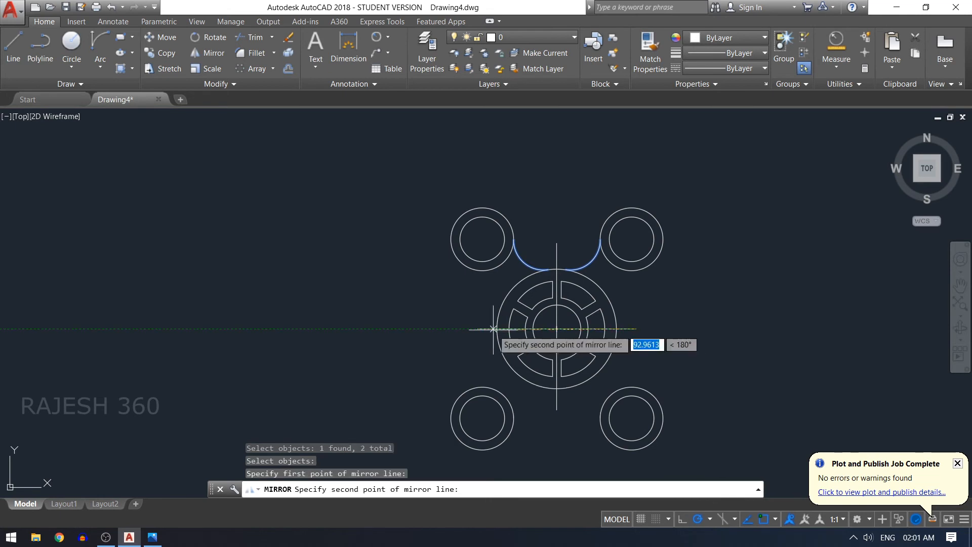
click(479, 329)
key(Return)
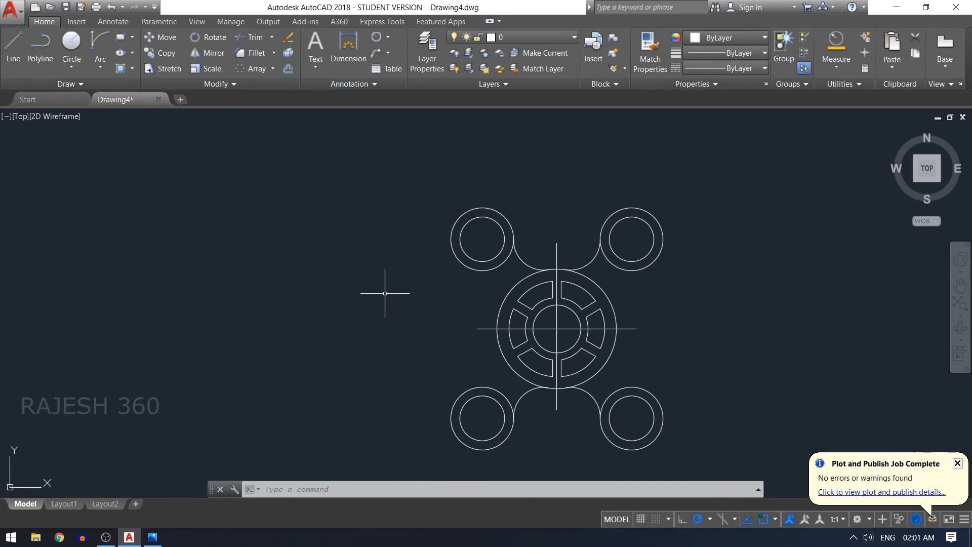
- Offset the vertical centerline by 70 to both its right and left sides
key(Return)
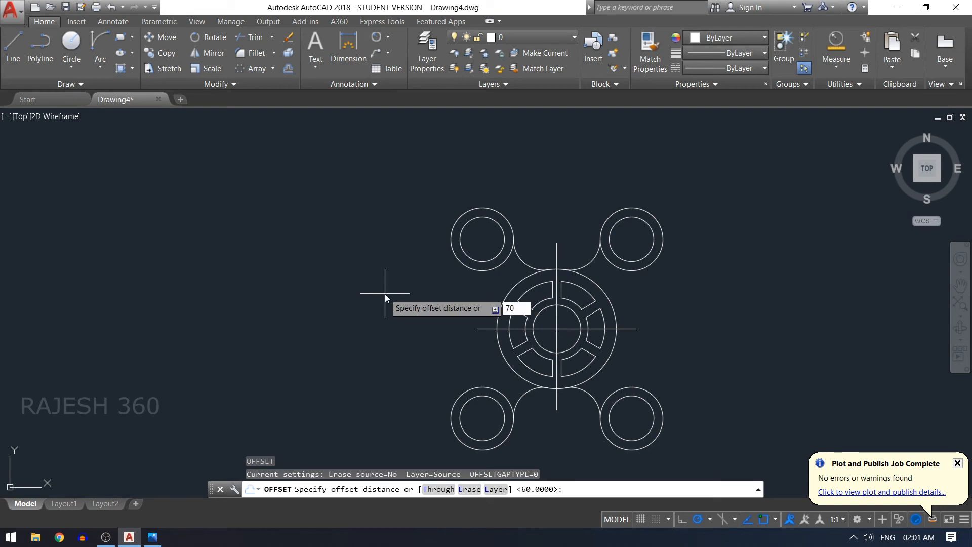
key(Return)
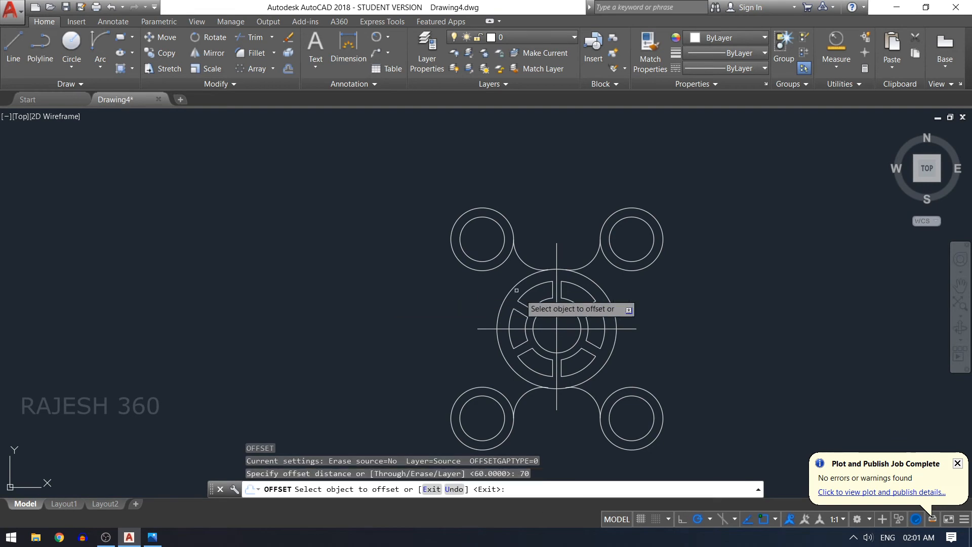
click(556, 317)
click(735, 325)
click(557, 316)
click(420, 318)
key(Return)
- Extend both ends of the horizontal centerline to the two offset vertical lines
text(ex)
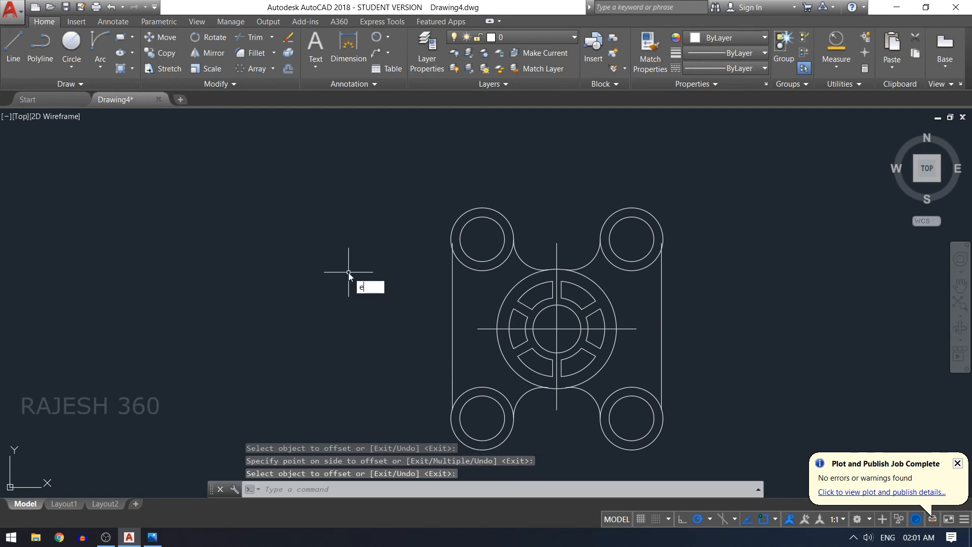
key(Return)
key(Return)
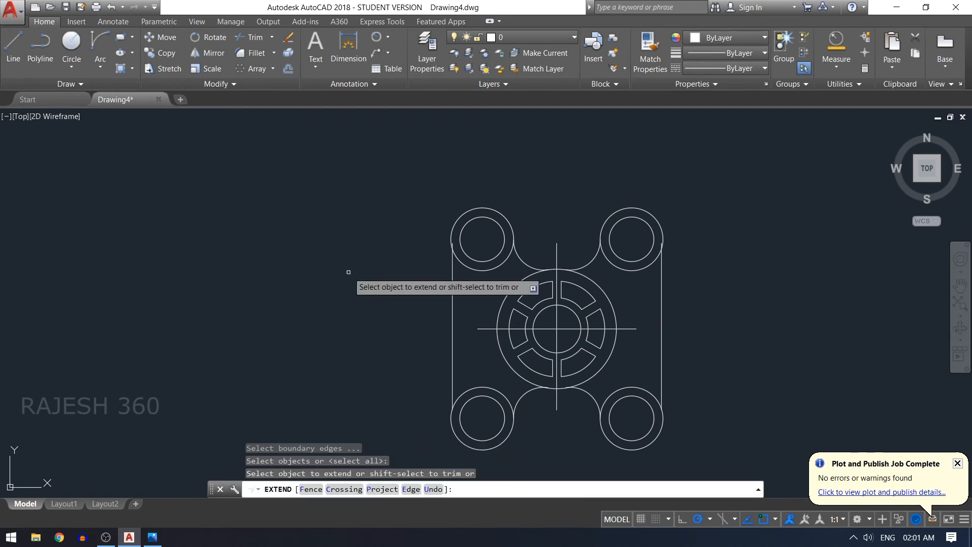
click(626, 329)
click(467, 335)
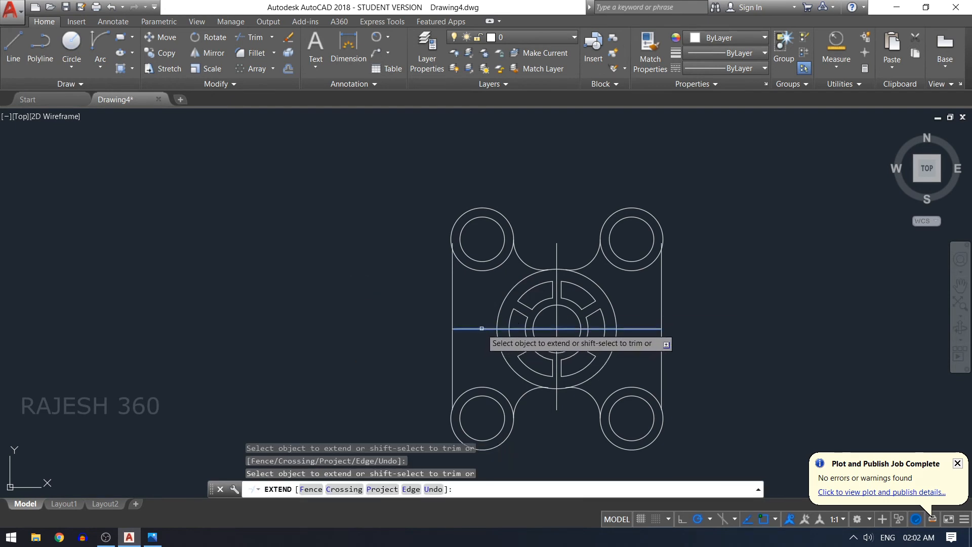
key(Return)
text(c)
key(Return)
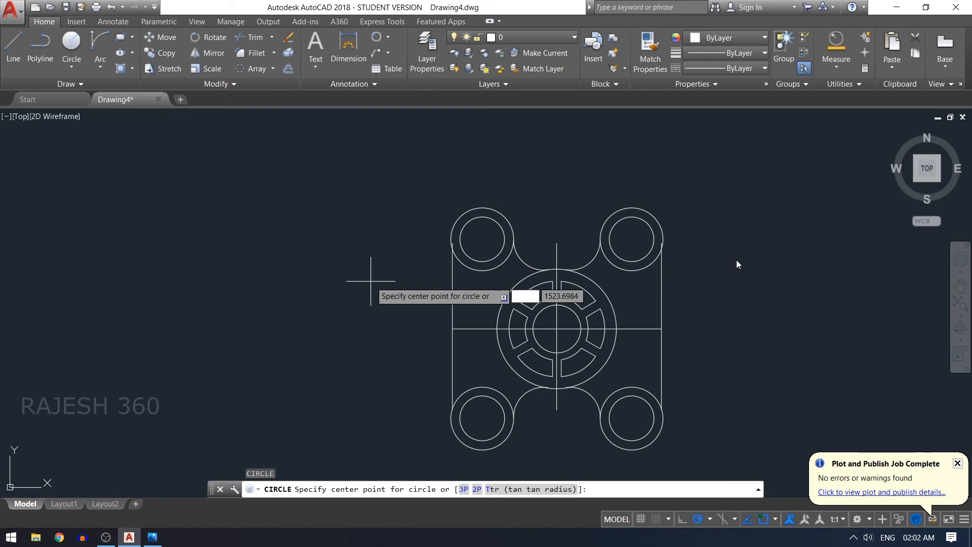
key(Escape)
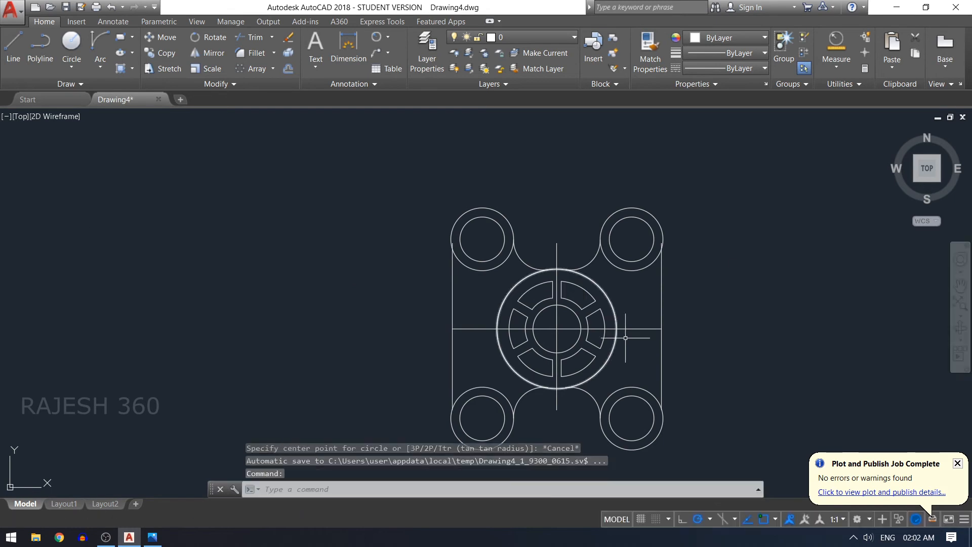
- Draw a circle of radius 15 centered where the horizontal centerline meets the right offset line
text(c)
key(Return)
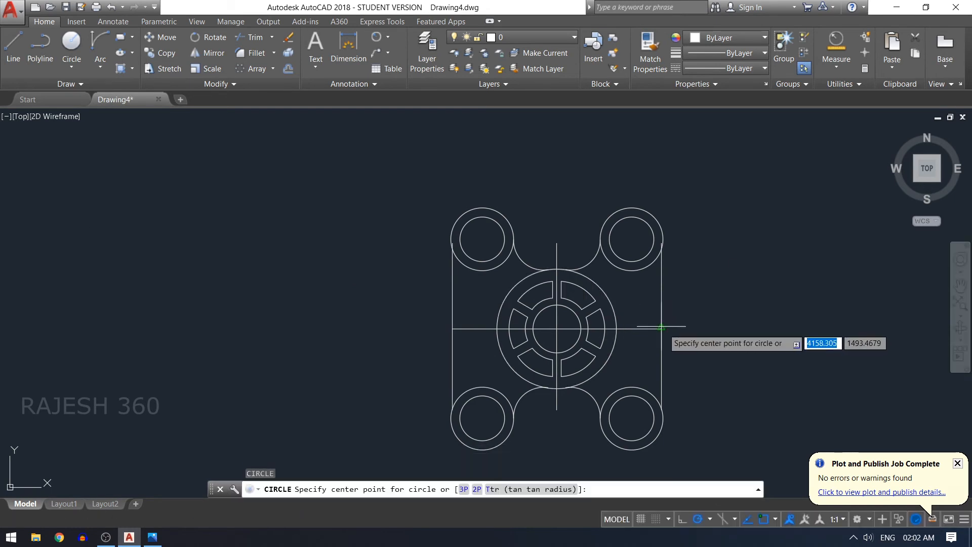
click(661, 329)
text(15)
key(Return)
- Draw a circle of radius 20 concentric with the radius 15 circle on the right offset line
text(c)
key(Return)
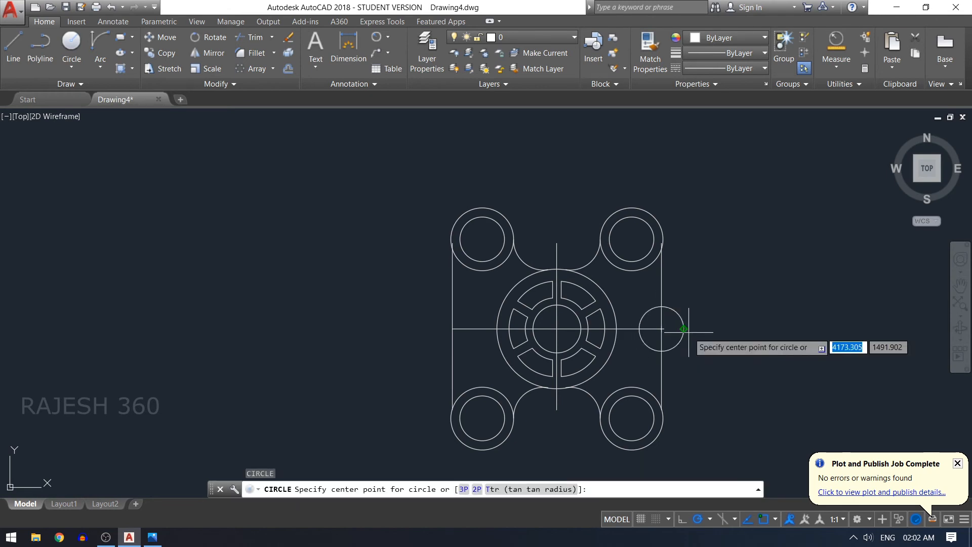
scroll(661, 329, up, 5)
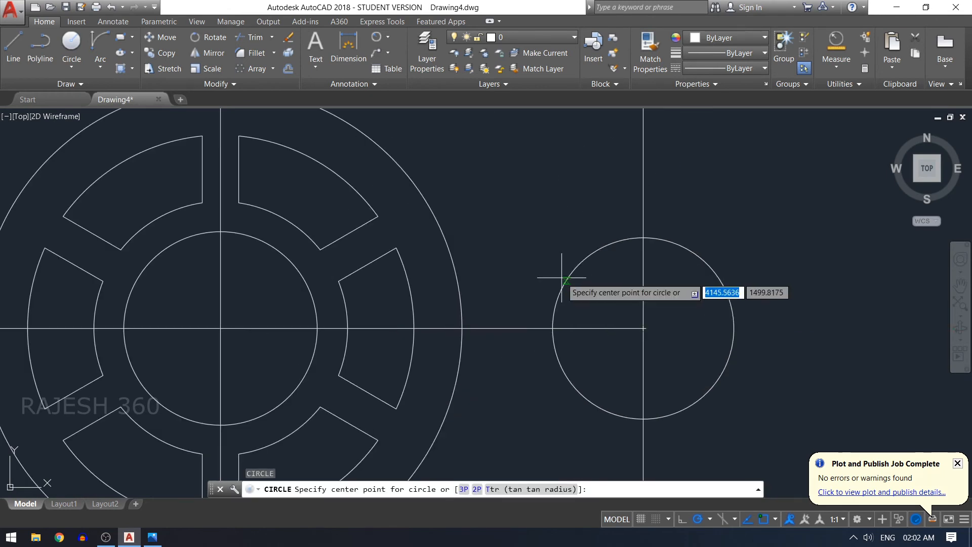
click(643, 328)
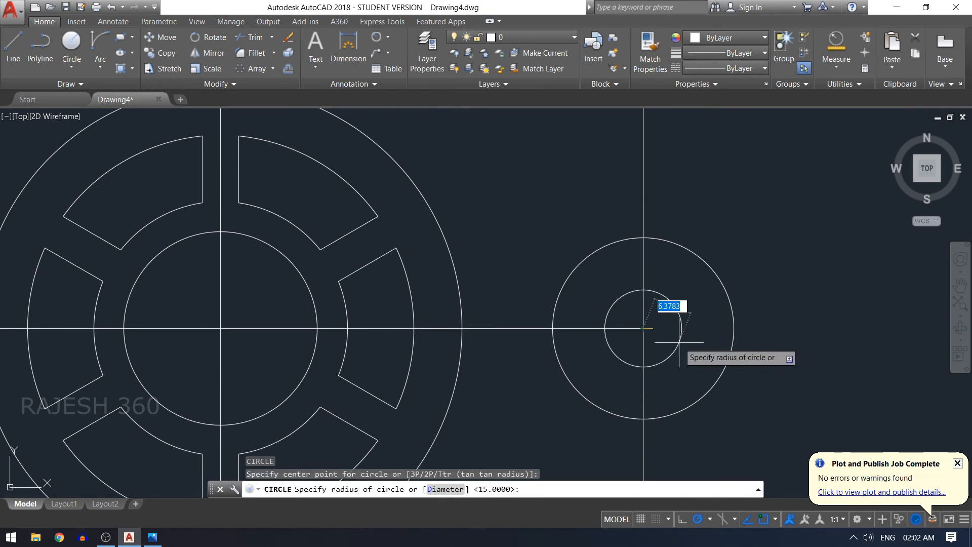
scroll(678, 343, down, 3)
text(20)
key(Return)
scroll(728, 354, down, 1)
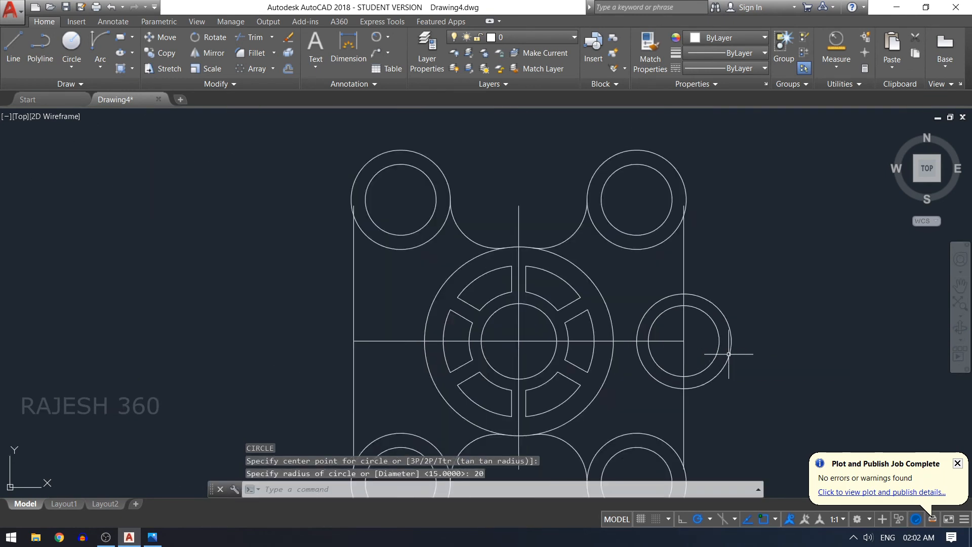
scroll(728, 354, down, 2)
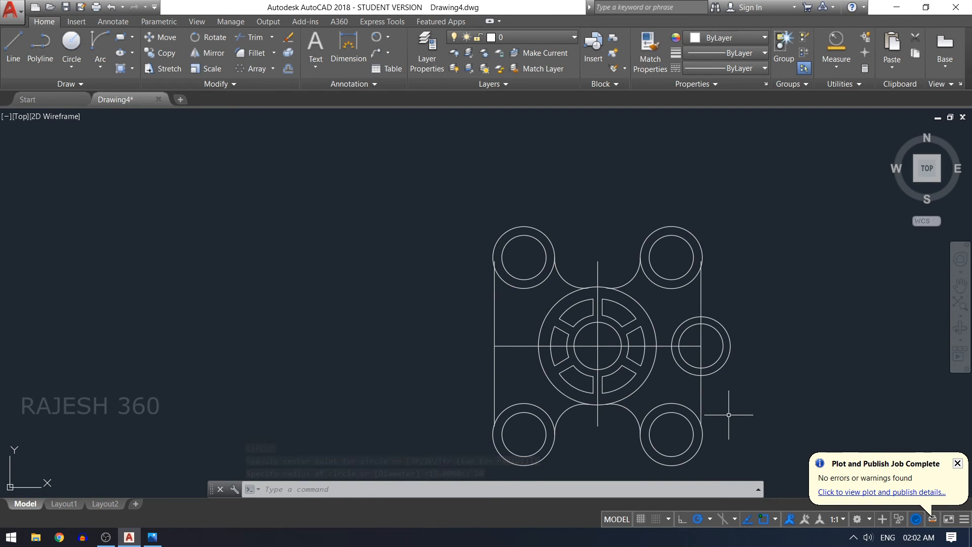
- Copy the two concentric circles from their center to the intersection of the horizontal centerline and the left offset line
text(co)
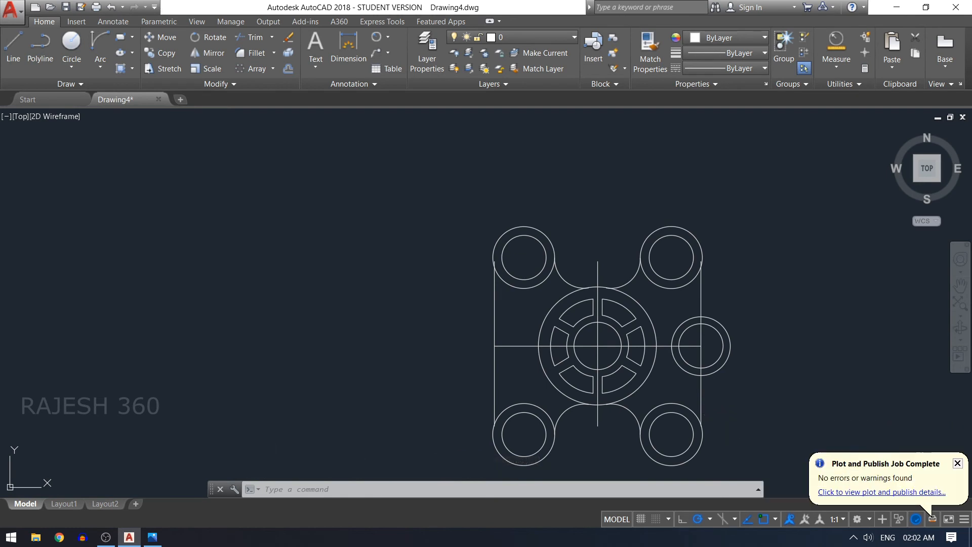
key(Return)
click(732, 357)
click(719, 334)
key(Return)
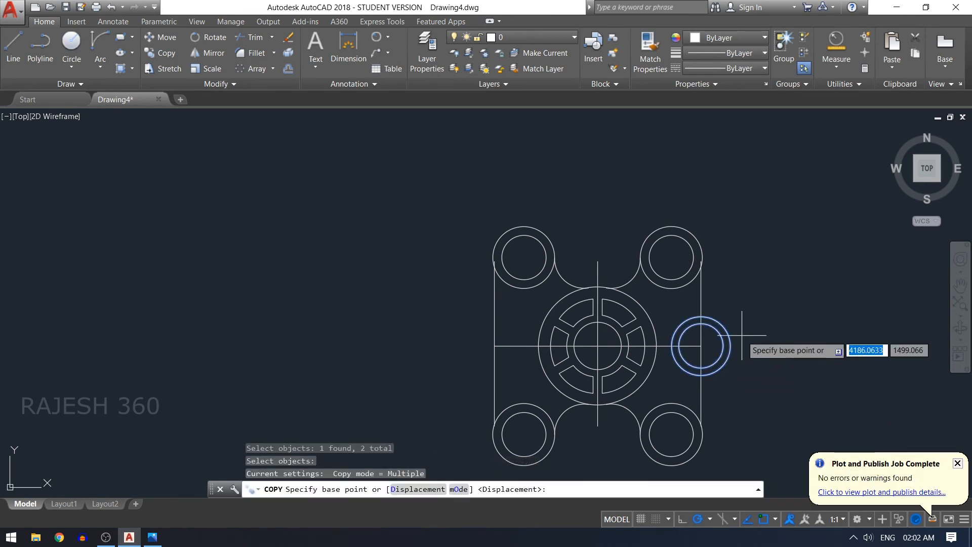
click(700, 346)
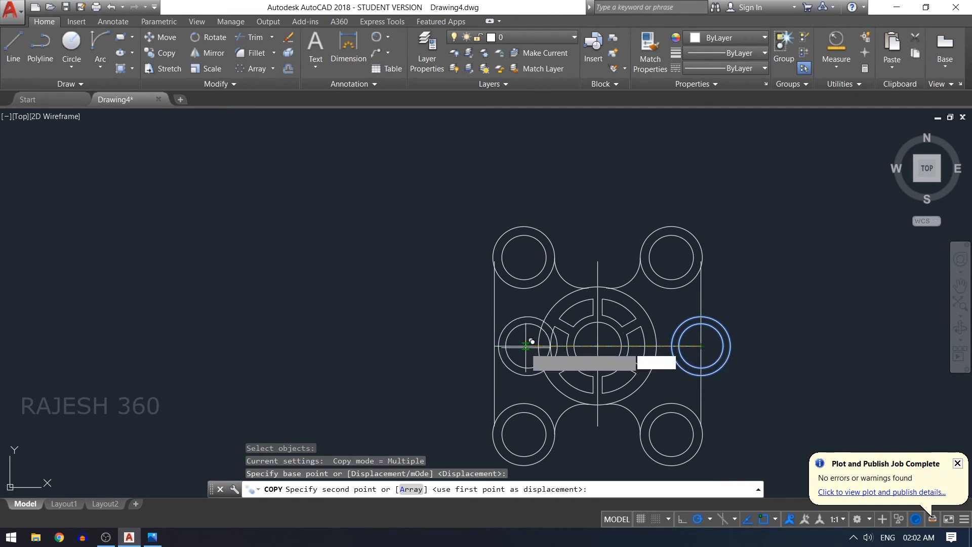
click(494, 346)
key(Return)
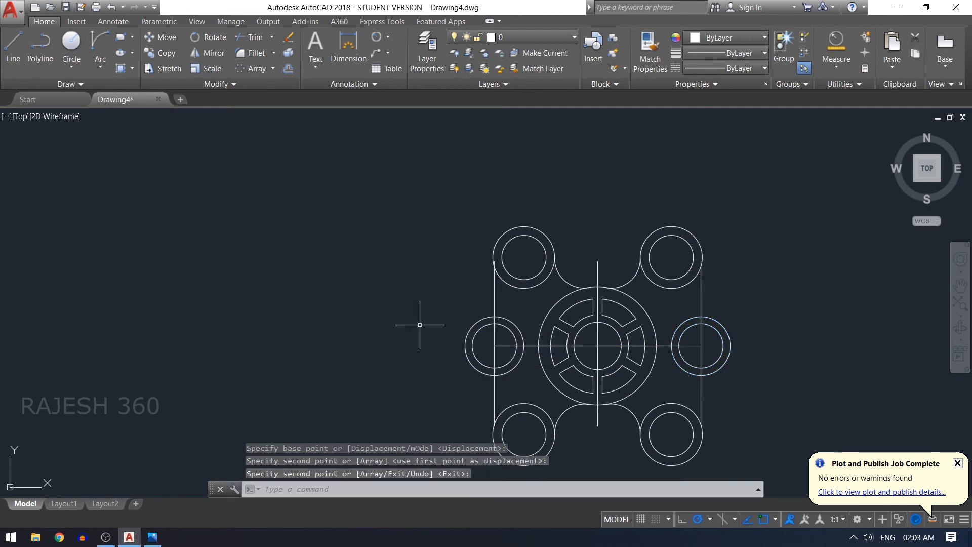
- Erase the two offset vertical lines running through the left and right middle circles
click(700, 276)
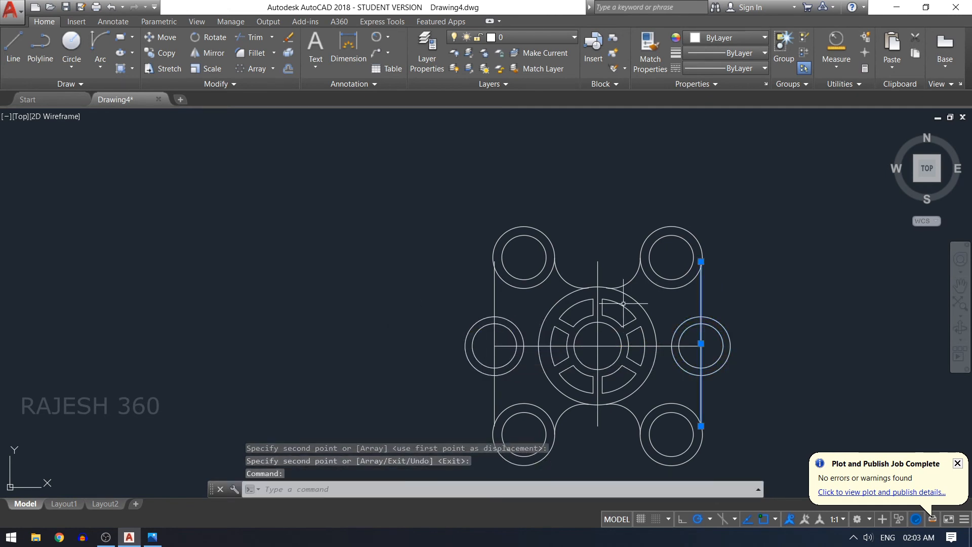
click(491, 297)
key(Delete)
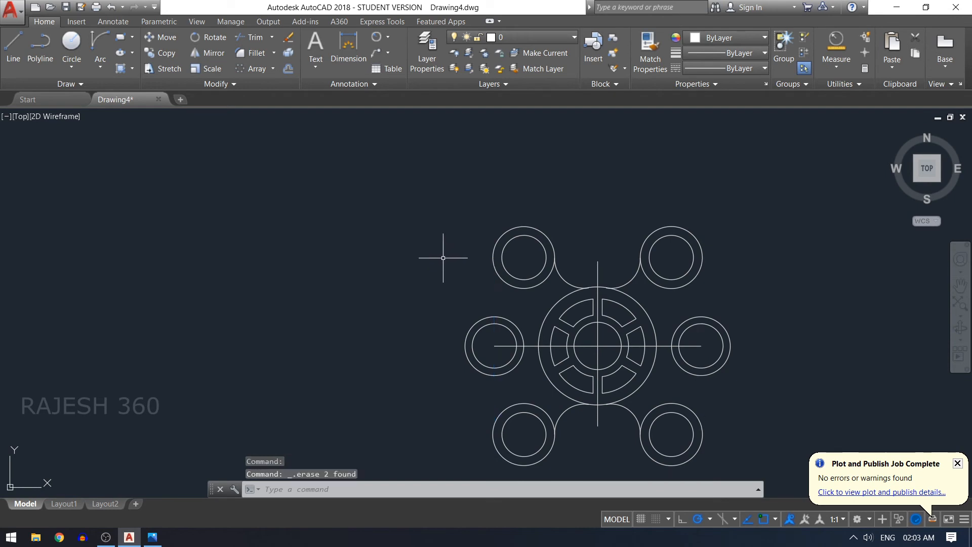
- Draw a line tangent to the outer circles of the right middle boss and the upper-right boss
text(L)
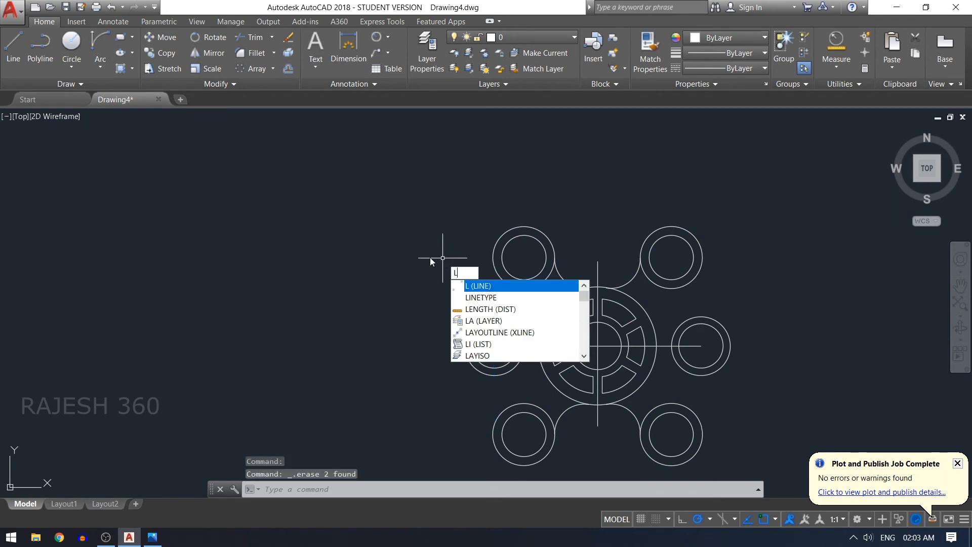
key(Return)
shift+right_click(751, 295)
double_click(783, 188)
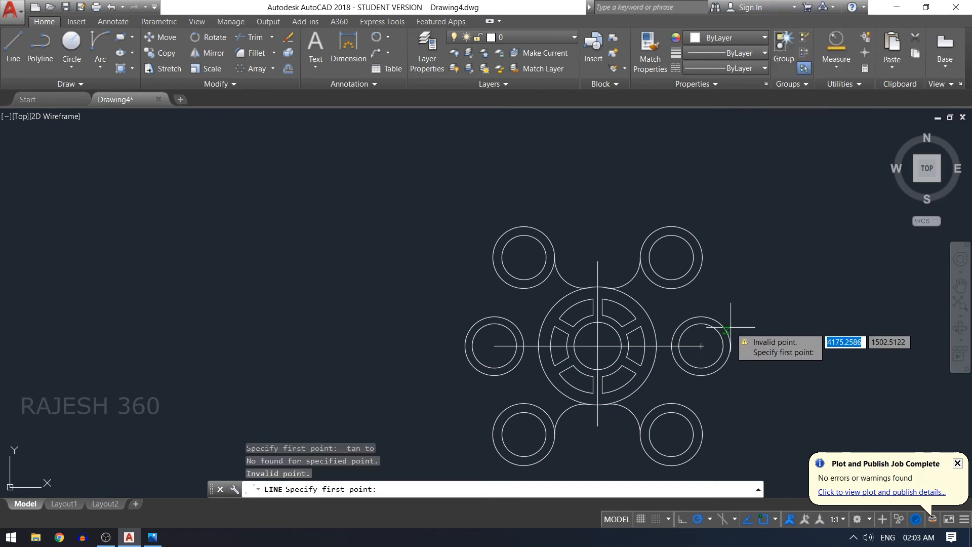
shift+right_click(737, 312)
click(783, 188)
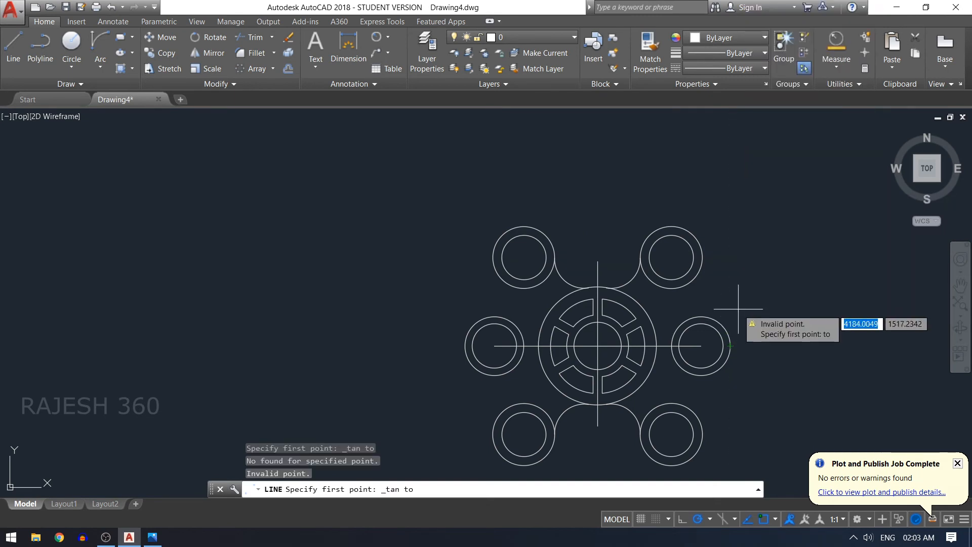
click(729, 339)
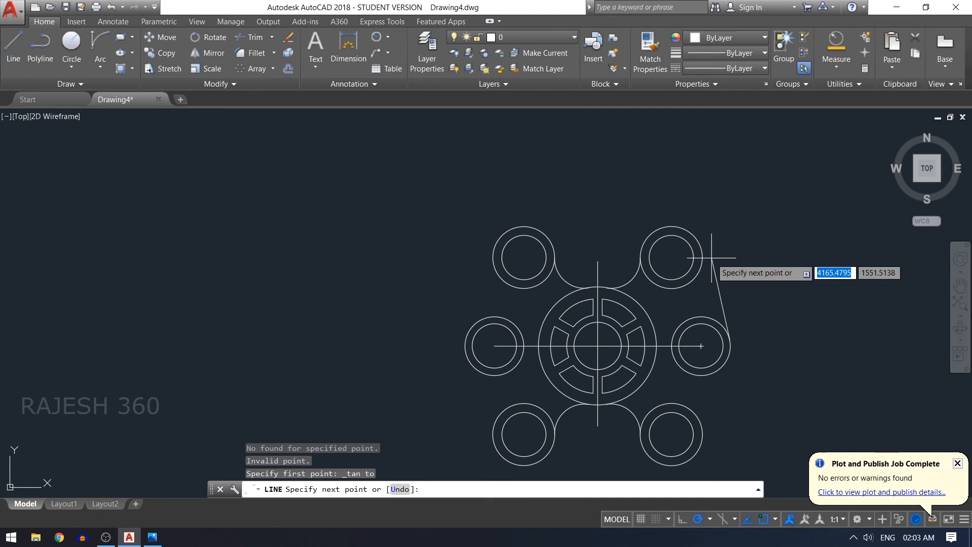
shift+right_click(712, 257)
click(754, 420)
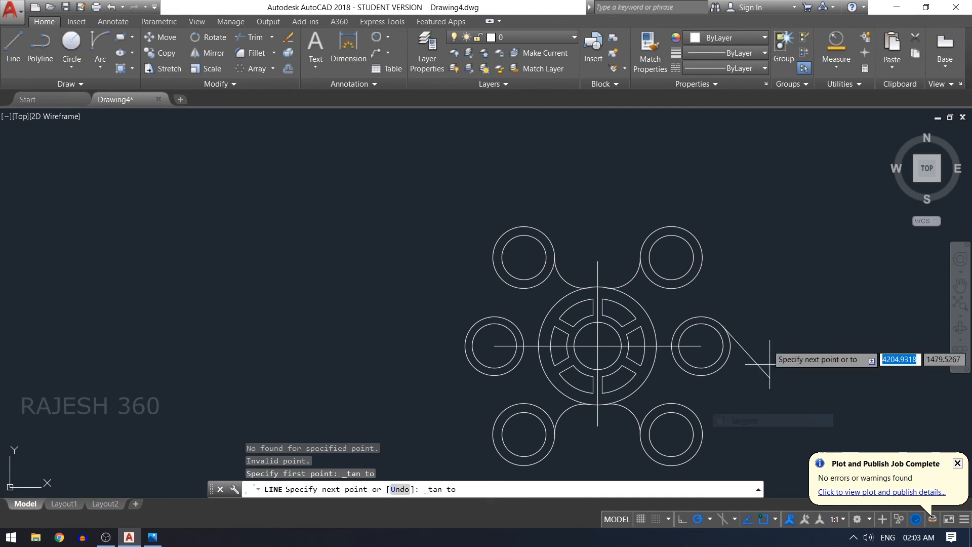
click(702, 250)
key(Return)
- Draw a line tangent to the outer circles of the lower-right boss and the right middle boss
key(Return)
shift+right_click(752, 400)
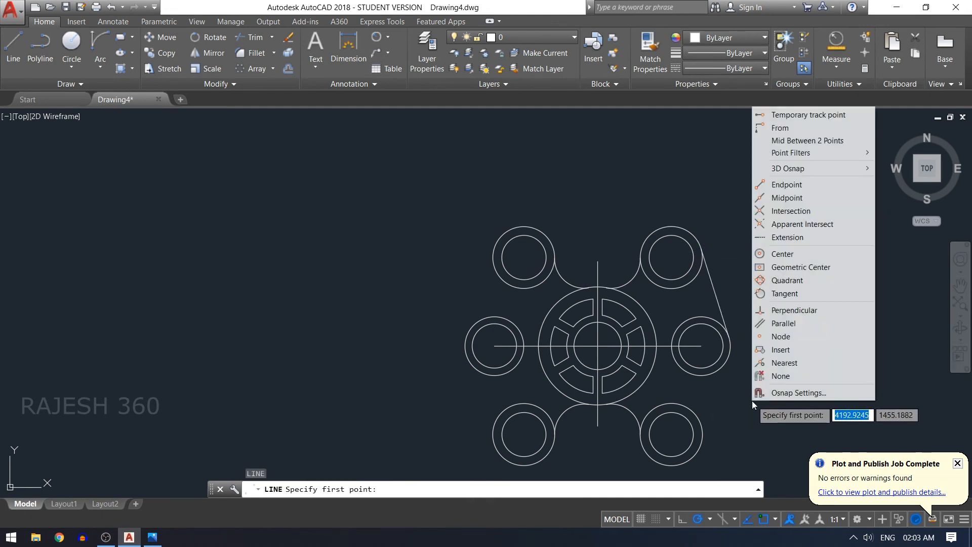
click(784, 293)
click(703, 439)
shift+right_click(726, 376)
click(754, 271)
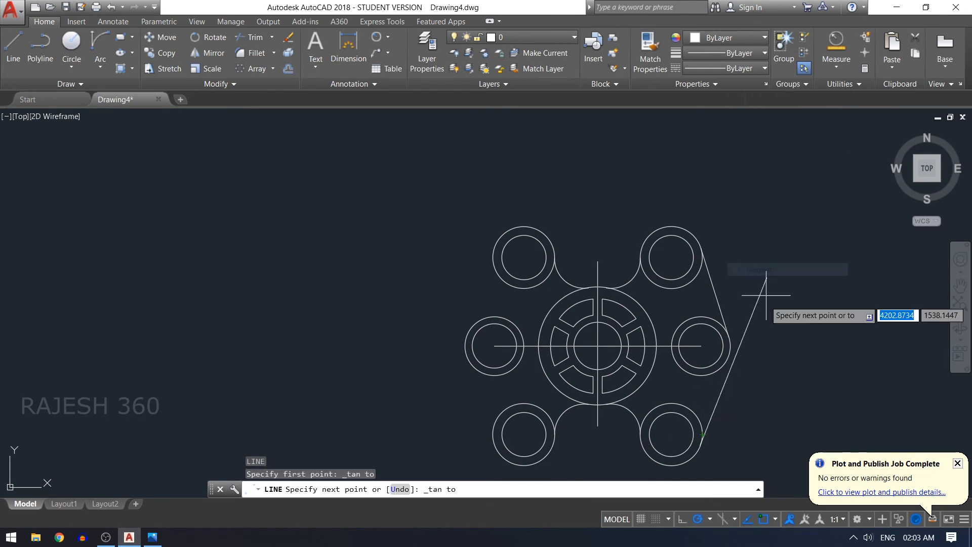
click(767, 346)
key(Return)
- Mirror the two right-hand tangent lines about the vertical centerline, keeping the source lines
text(MI)
key(Return)
click(735, 332)
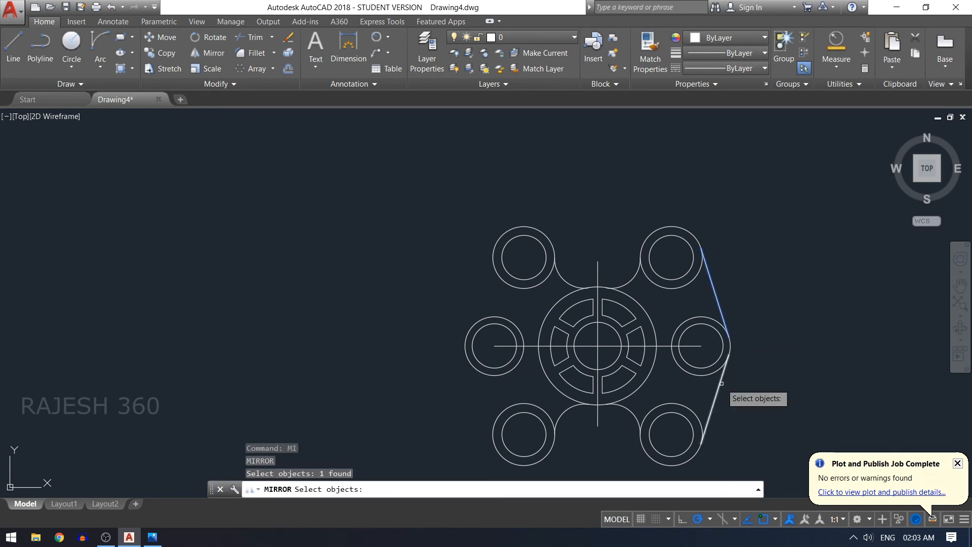
click(720, 384)
key(Return)
click(597, 425)
click(598, 248)
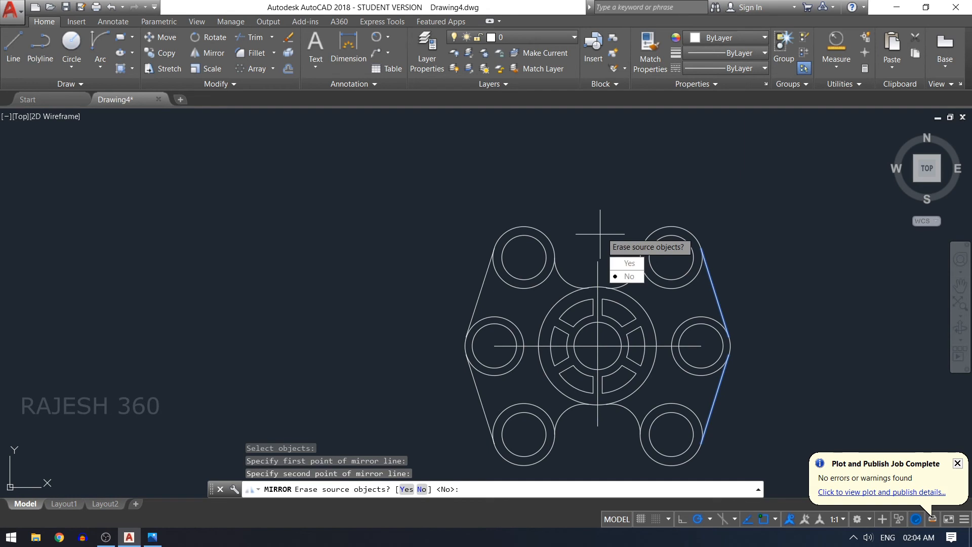
text(N)
key(Return)
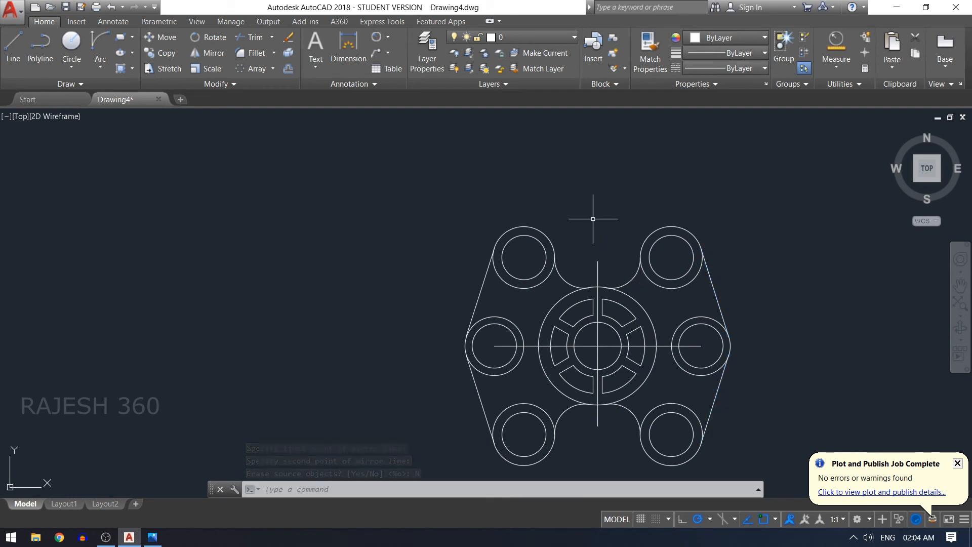
text(tr)
key(Return)
key(Return)
key(Escape)
- Trim the inward portions of the four corner bosses' outer circles, using the four tangent lines and four connecting arcs as cutting edges
text(tr)
key(Return)
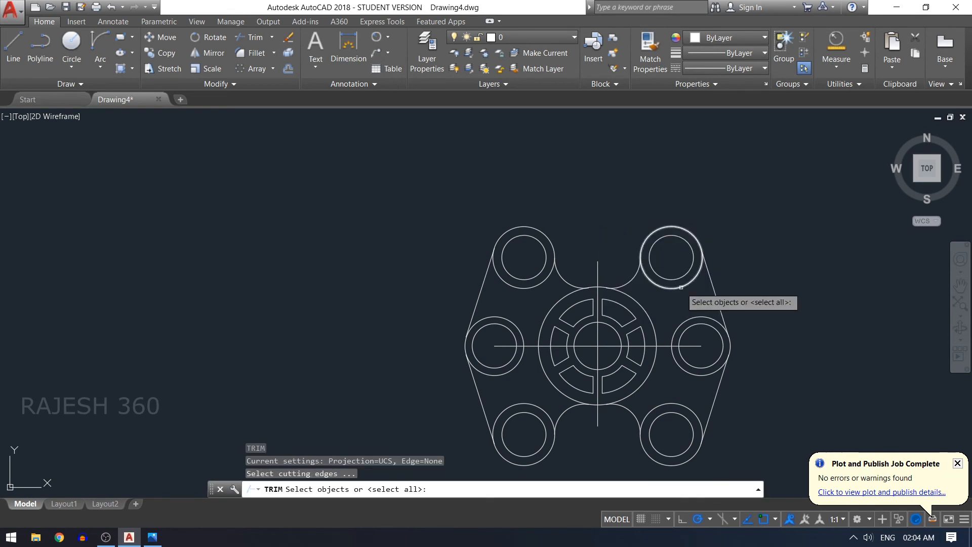
click(705, 269)
click(715, 400)
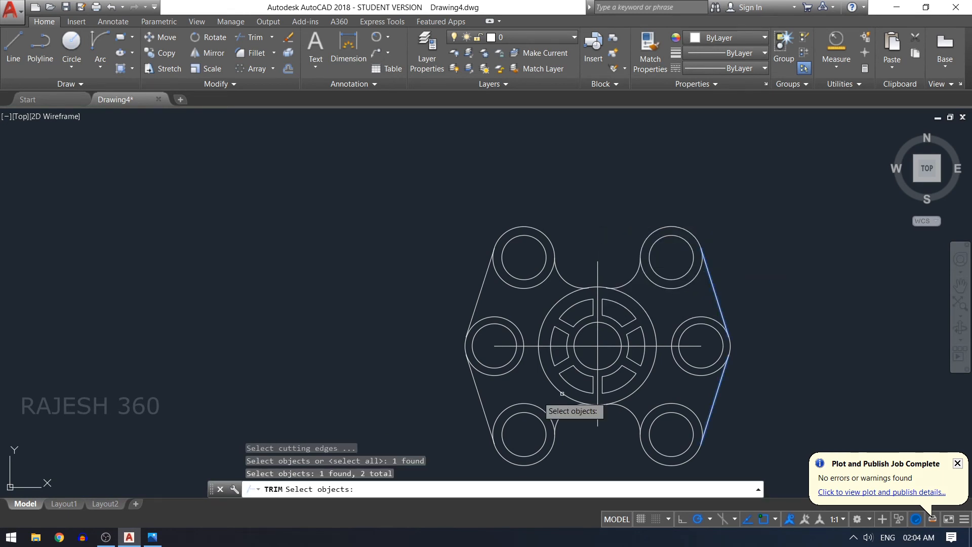
click(482, 404)
click(482, 287)
click(568, 280)
click(621, 279)
click(631, 410)
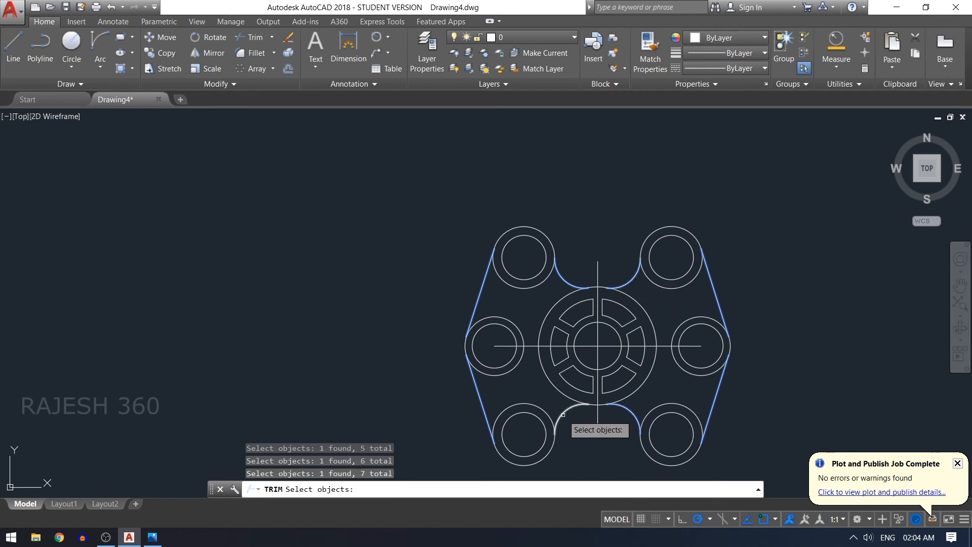
click(563, 413)
key(Return)
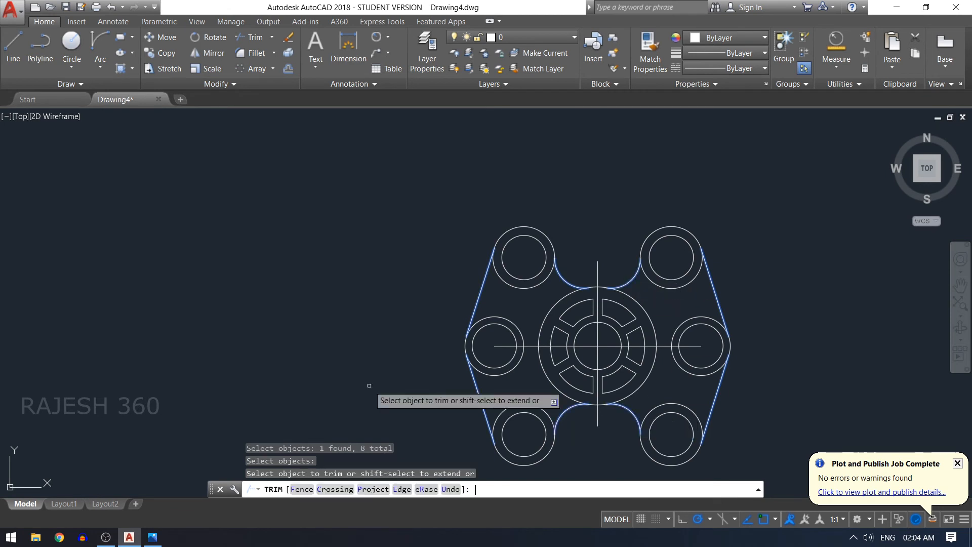
click(653, 282)
click(678, 401)
click(680, 405)
click(511, 403)
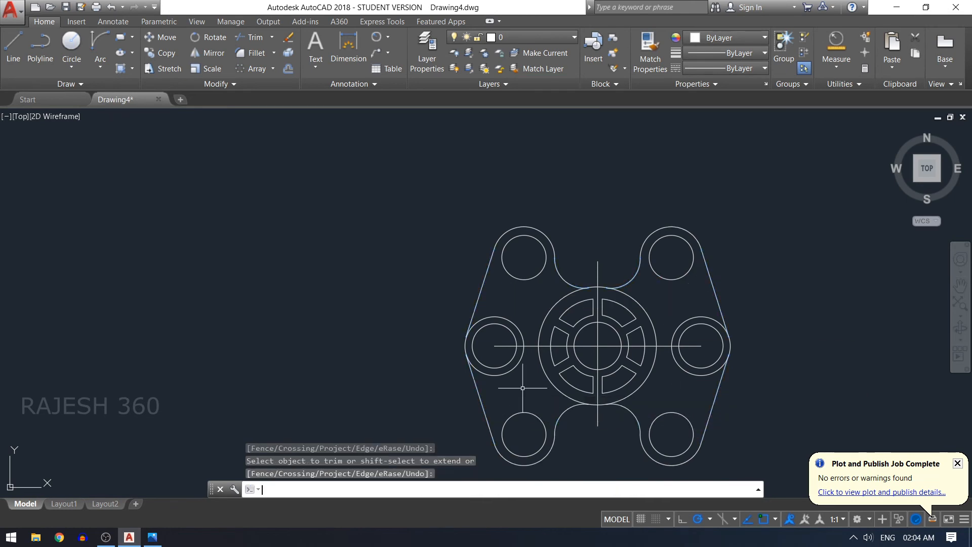
key(Return)
scroll(614, 321, up, 3)
scroll(614, 321, down, 3)
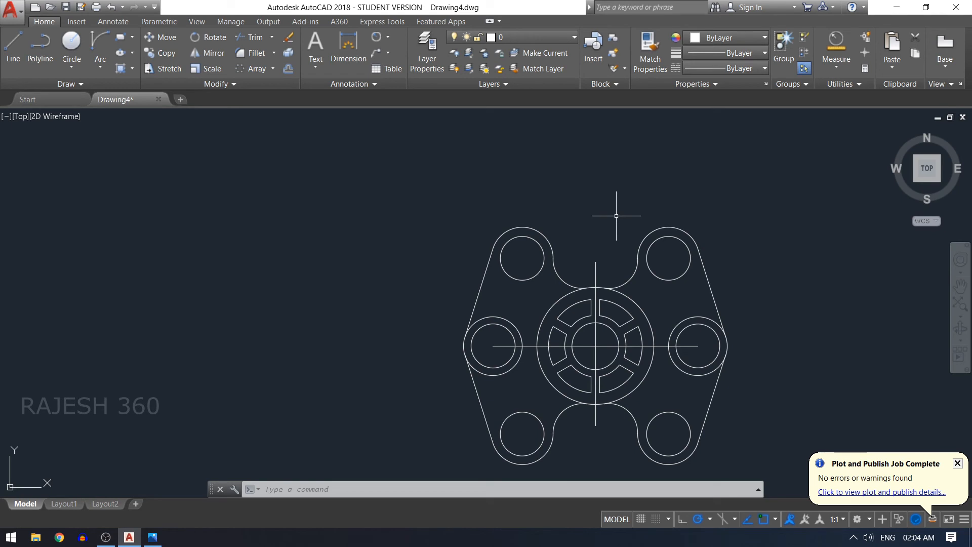
- Set the current object color to Red and dimension the radii of the upper-right boss's inner circle and outer arc
click(707, 41)
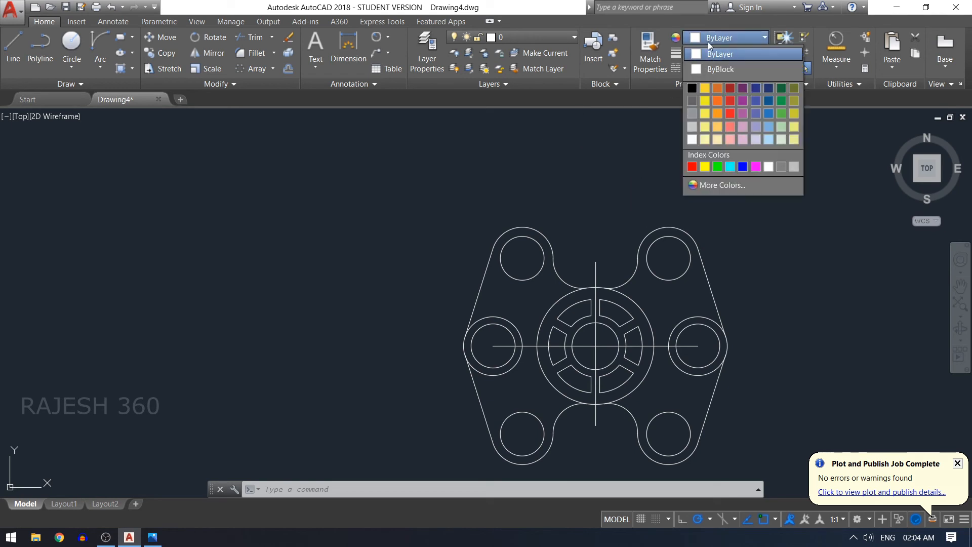
click(692, 168)
click(391, 40)
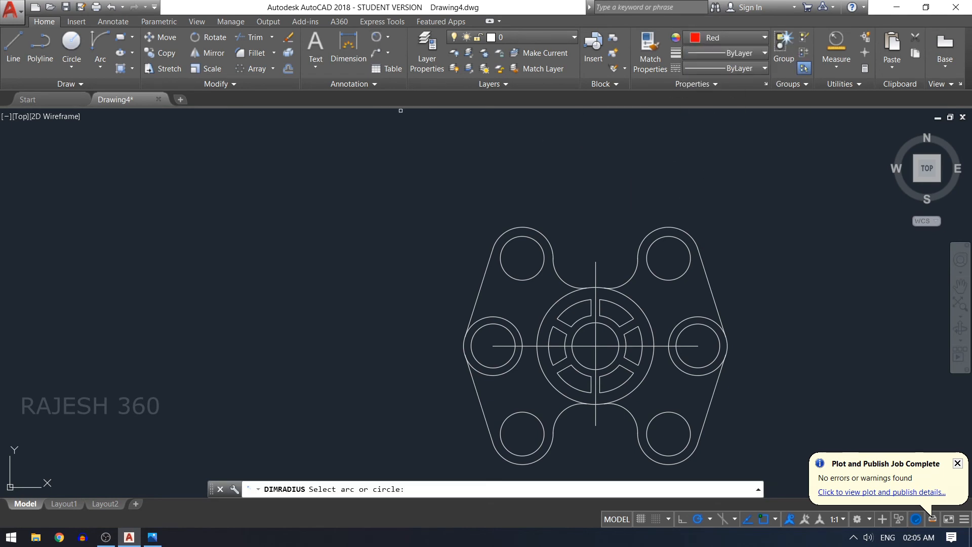
click(689, 257)
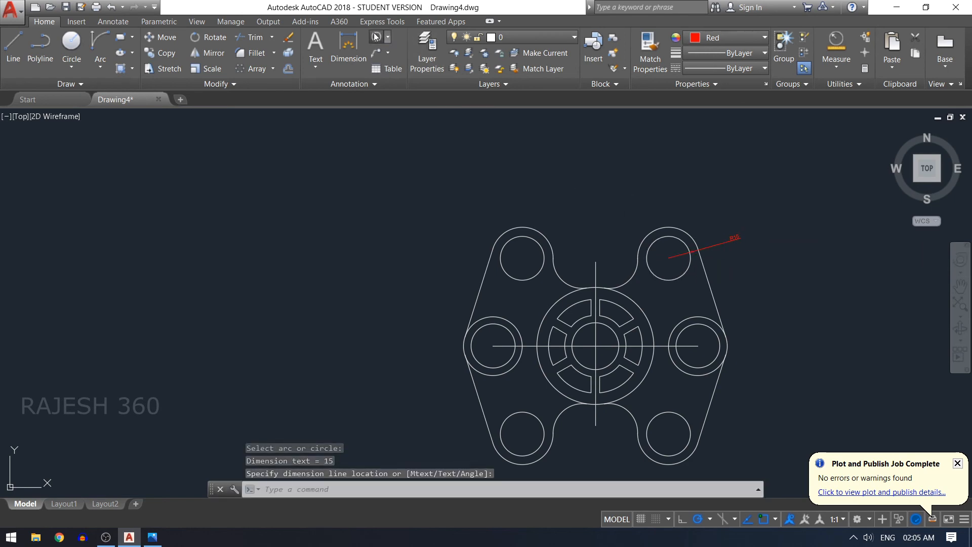
click(392, 40)
click(679, 228)
click(701, 209)
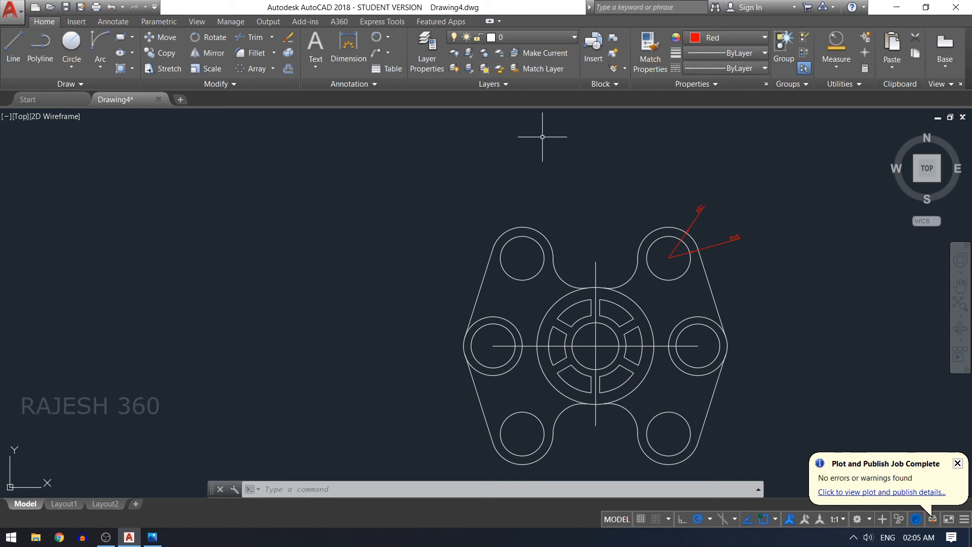
- Dimension the radii of the left middle boss's inner and outer circles, placing both dimensions outside the part
click(375, 50)
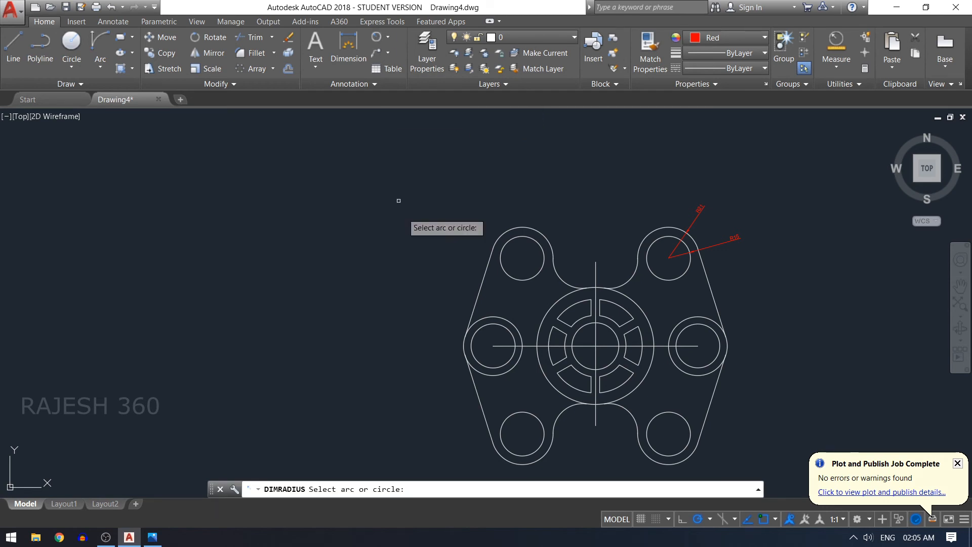
click(477, 330)
click(428, 327)
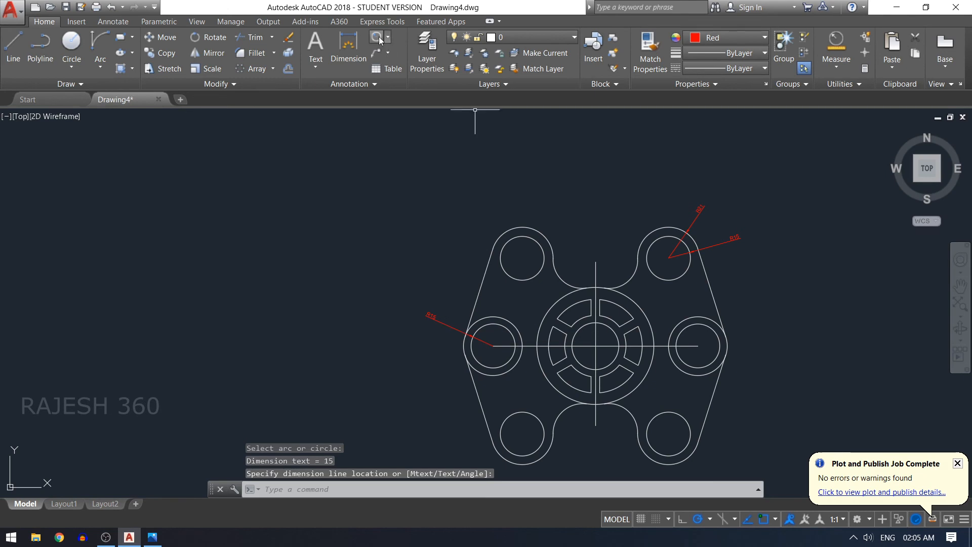
click(376, 51)
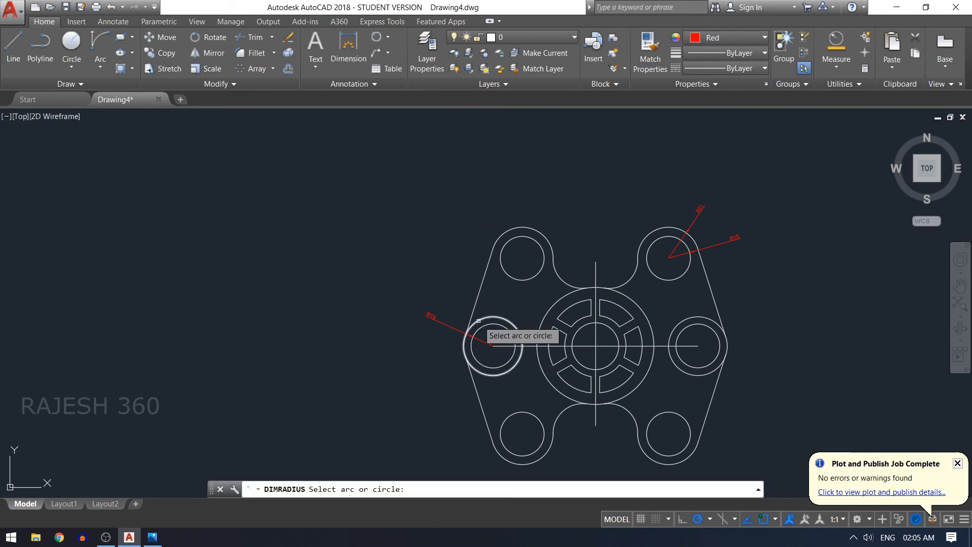
click(476, 366)
click(445, 302)
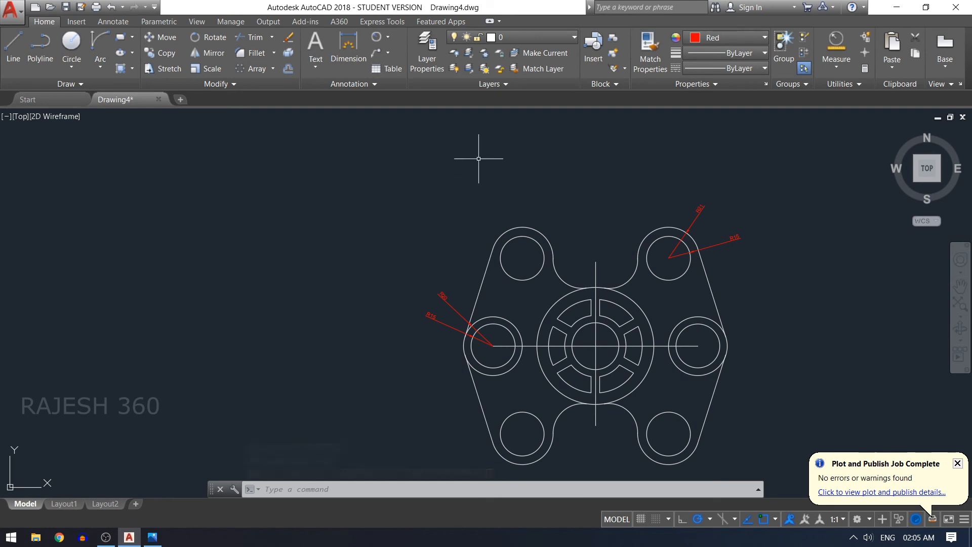
- Dimension the radii of the upper-left and lower-left connecting arcs between the corner bosses and the central wheel
click(377, 37)
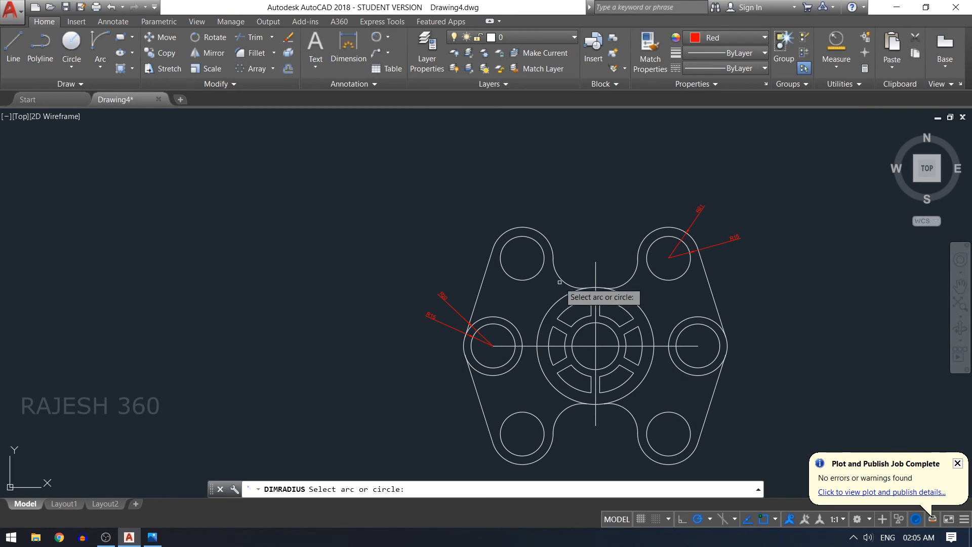
click(560, 279)
click(572, 264)
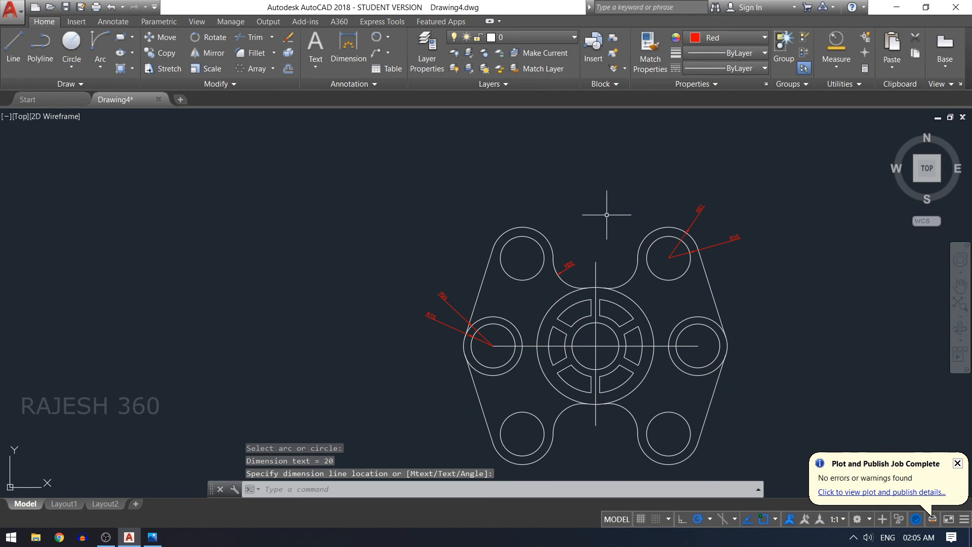
click(377, 37)
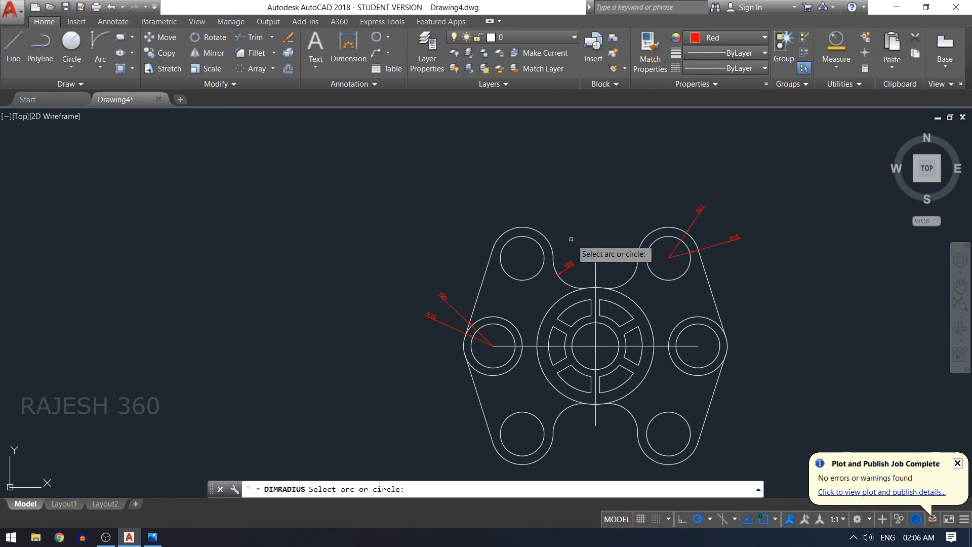
click(560, 411)
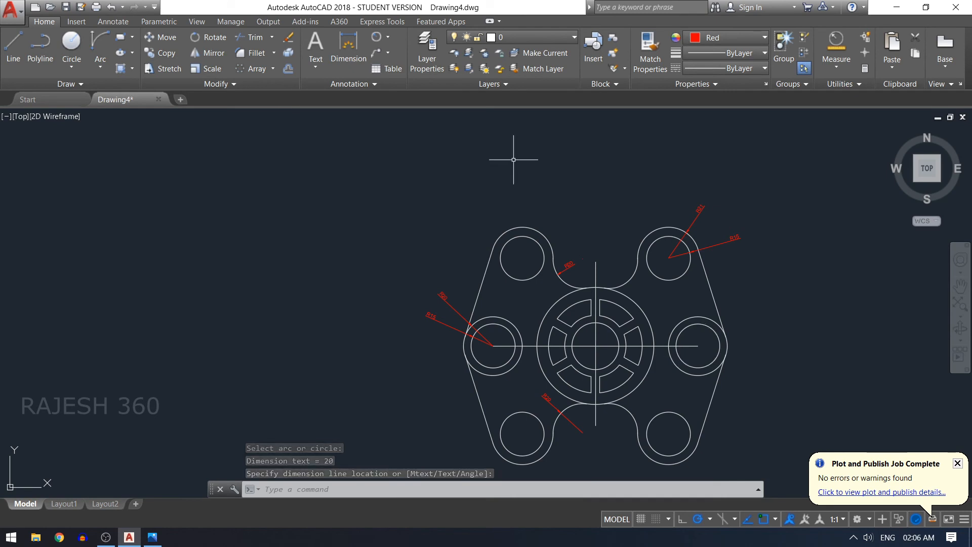
- Dimension the radii of the central hub circle and the inner arc of the wheel's upper-right slot
click(377, 39)
click(618, 367)
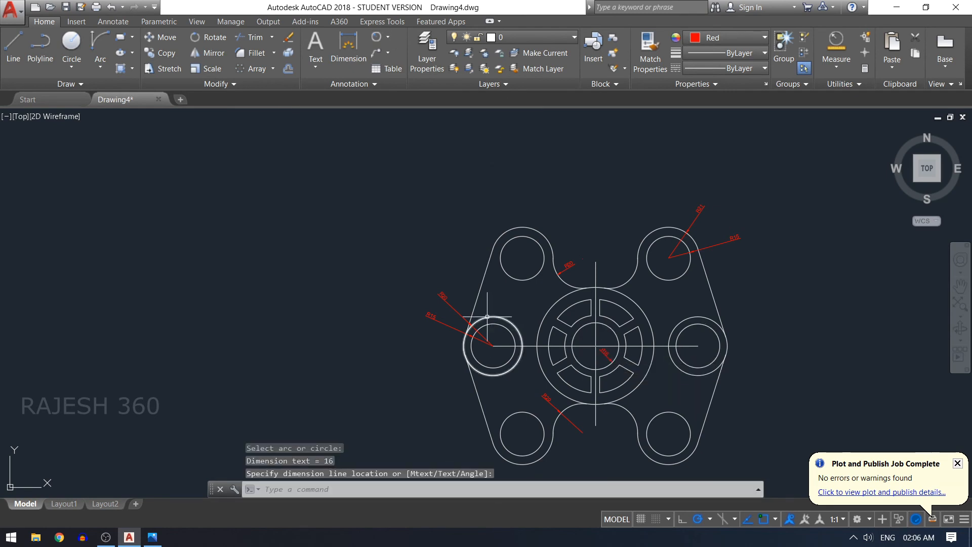
key(Return)
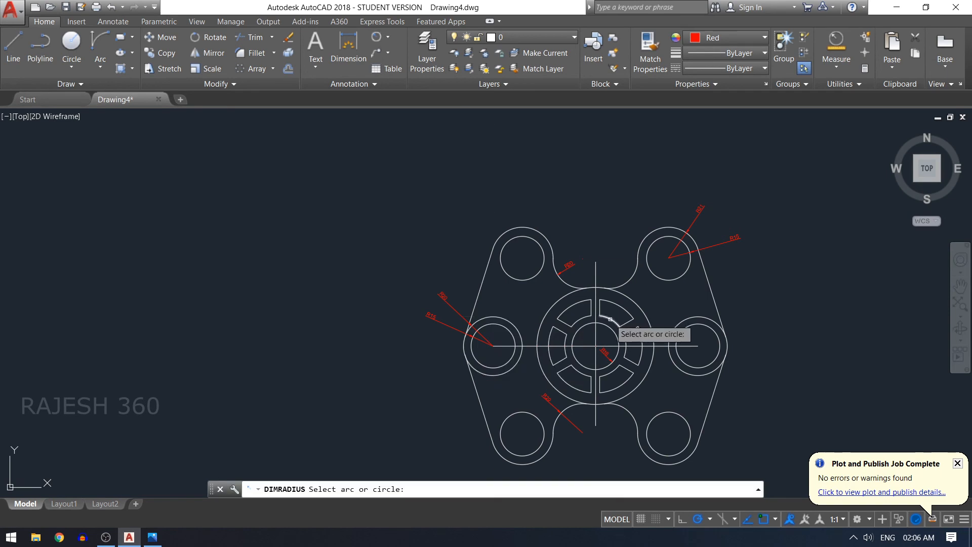
click(629, 330)
click(644, 293)
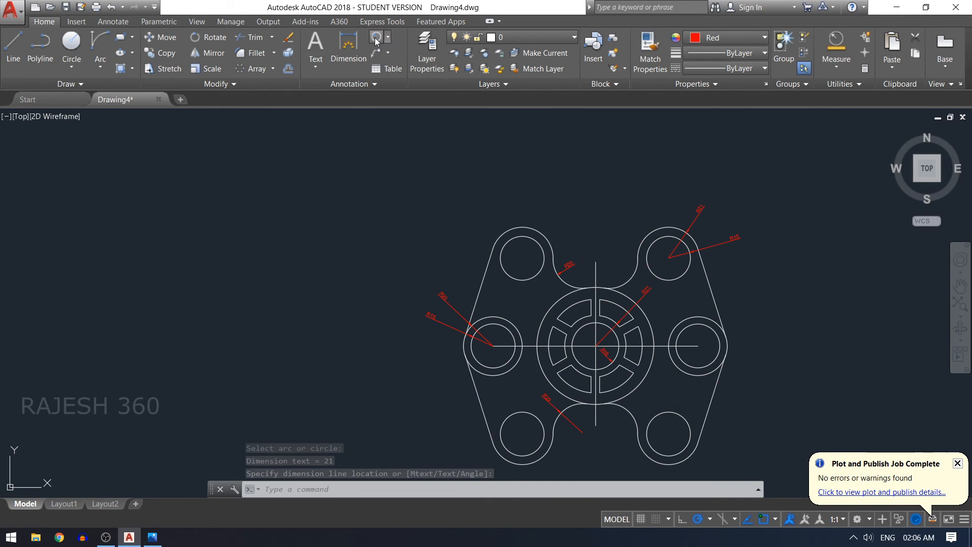
- Dimension the radii of the outer arc of the wheel's upper-left slot and the wheel's outer circle
key(Return)
click(566, 296)
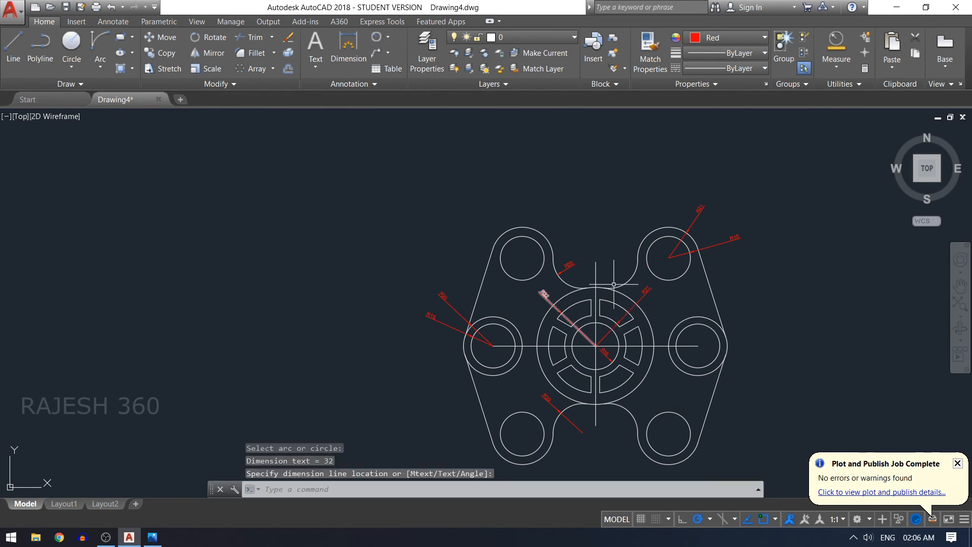
click(378, 40)
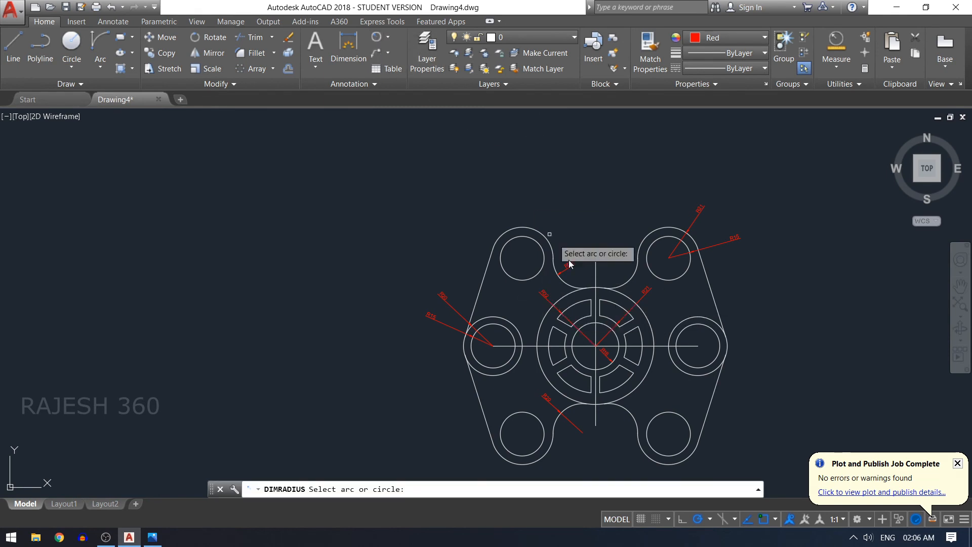
click(648, 391)
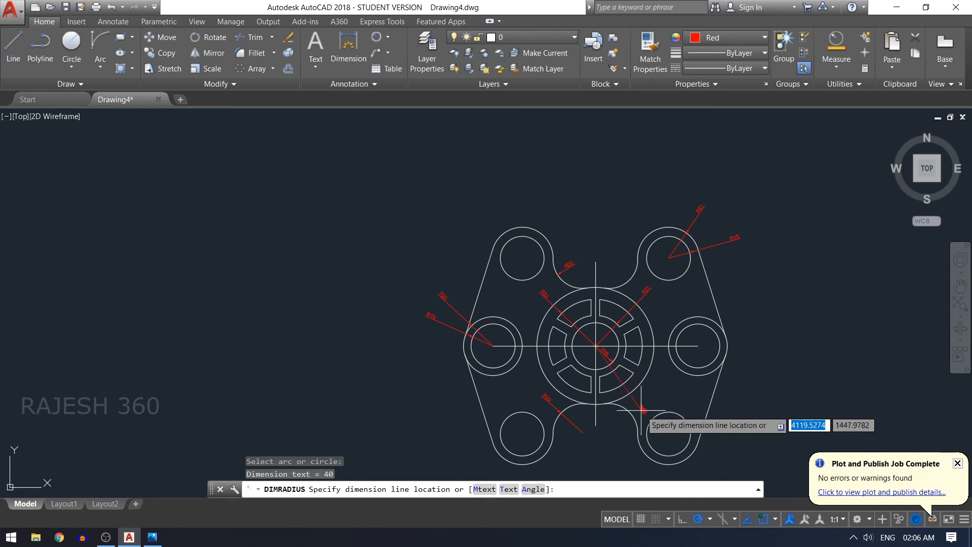
click(643, 409)
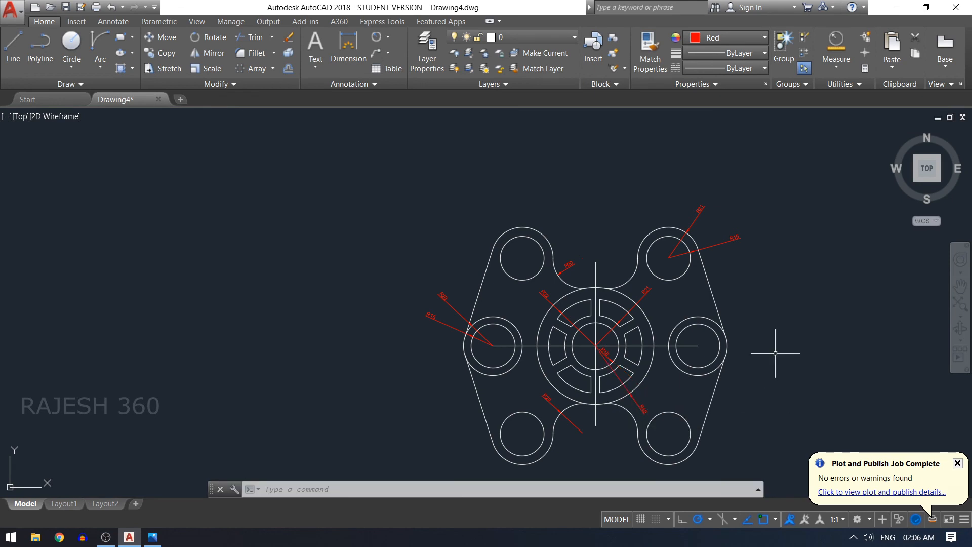
click(387, 37)
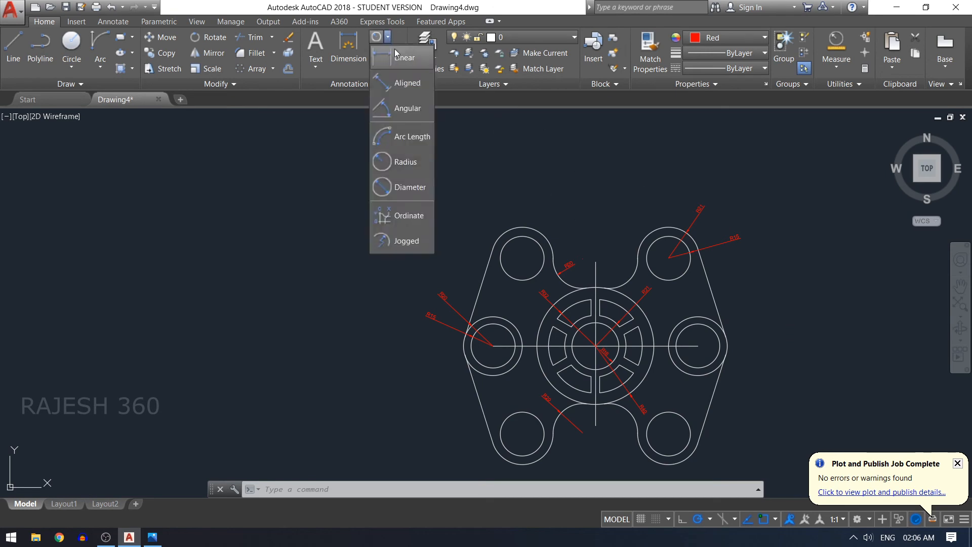
click(397, 59)
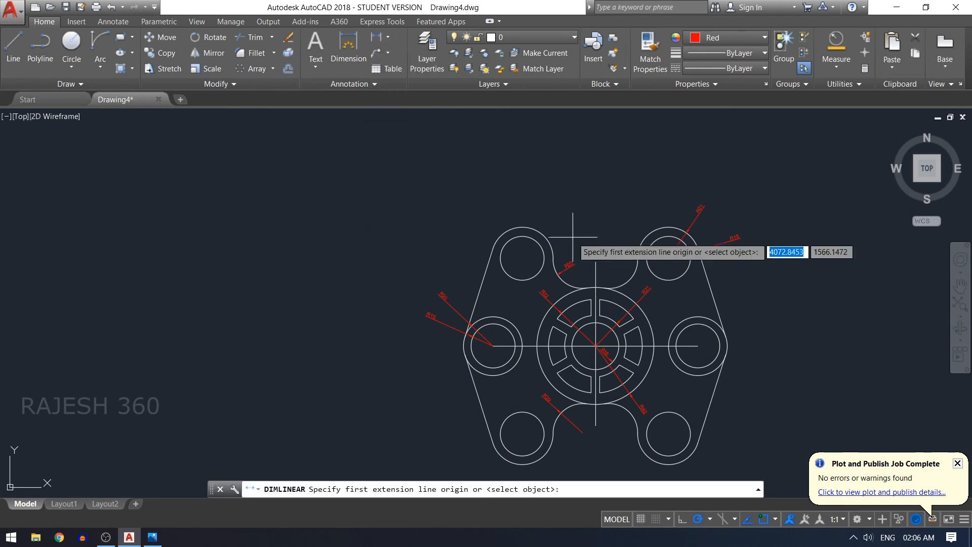
click(595, 345)
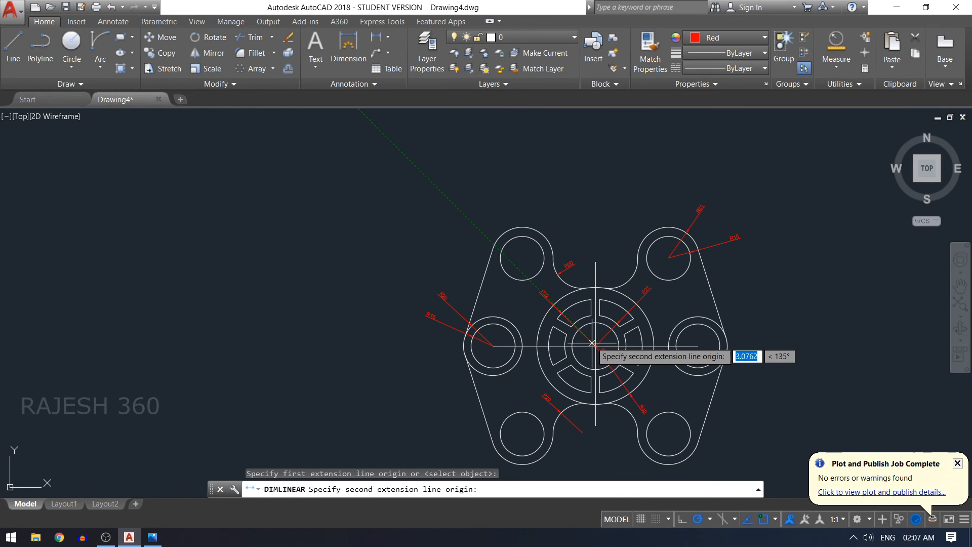
click(522, 257)
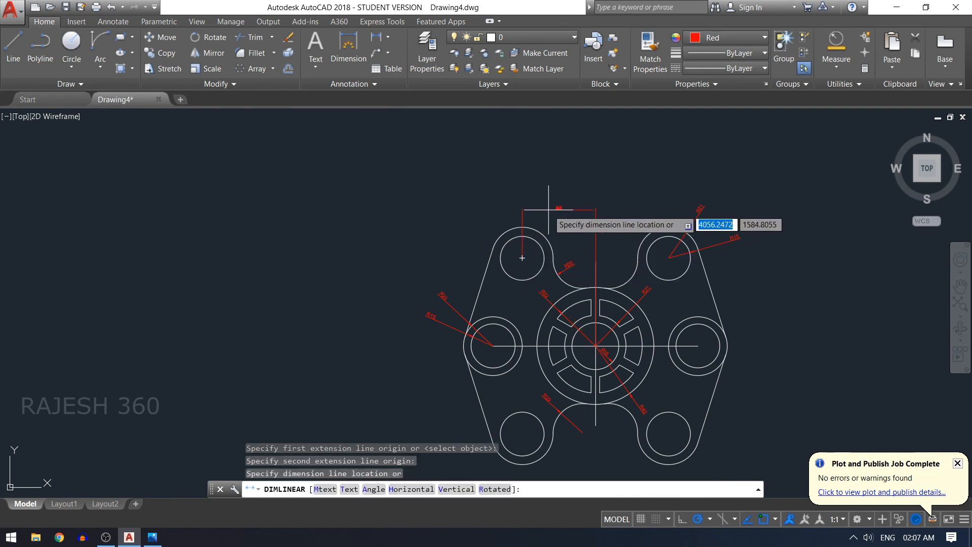
key(Escape)
- Set the current object colour to Blue from the index colours
click(724, 37)
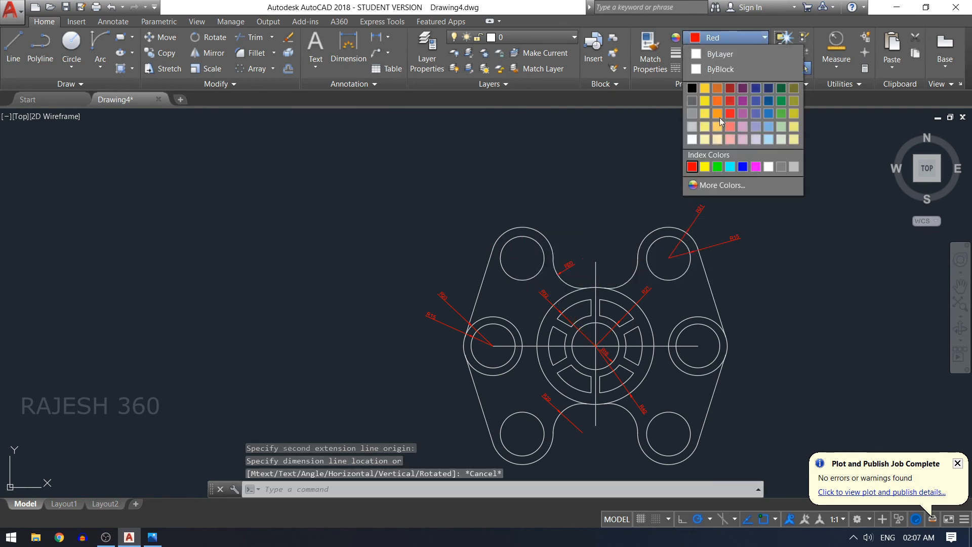
click(755, 89)
click(730, 38)
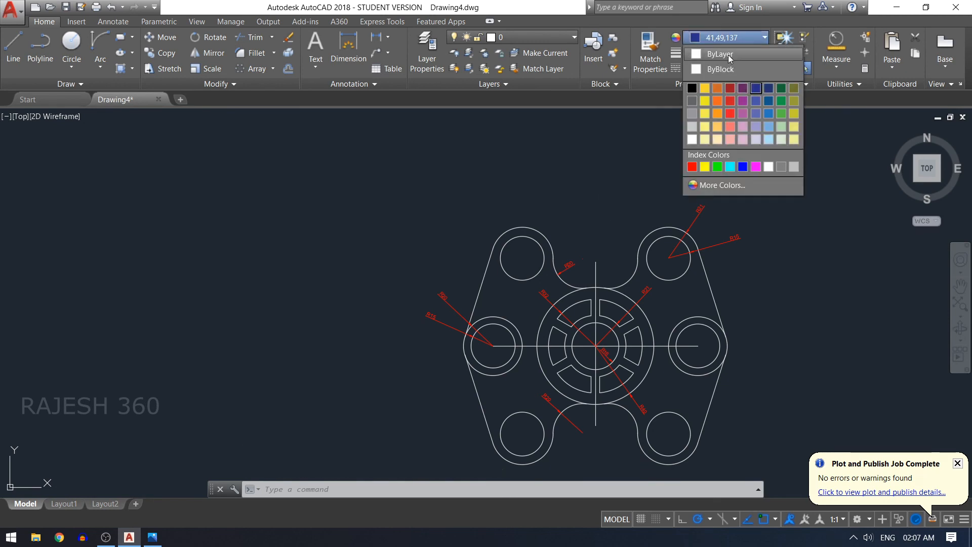
click(742, 167)
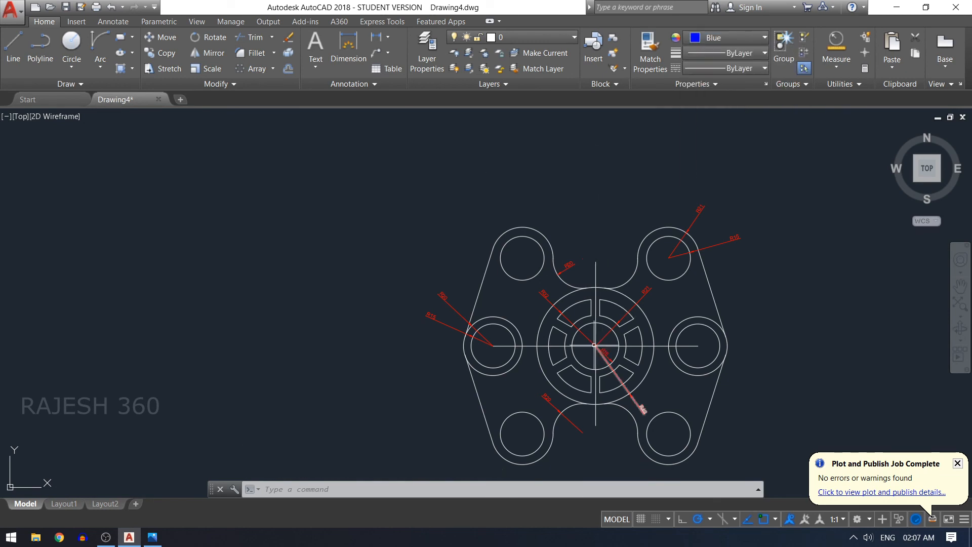
- Add aligned linear dimensions above the part for the horizontal distances from the wheel centre to the upper-left and upper-right boss centres
click(379, 38)
click(595, 346)
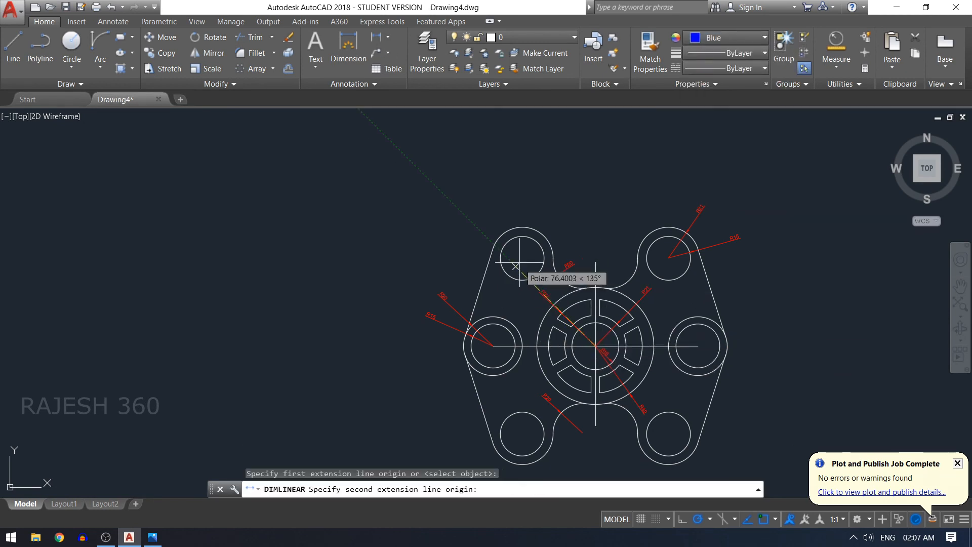
click(522, 258)
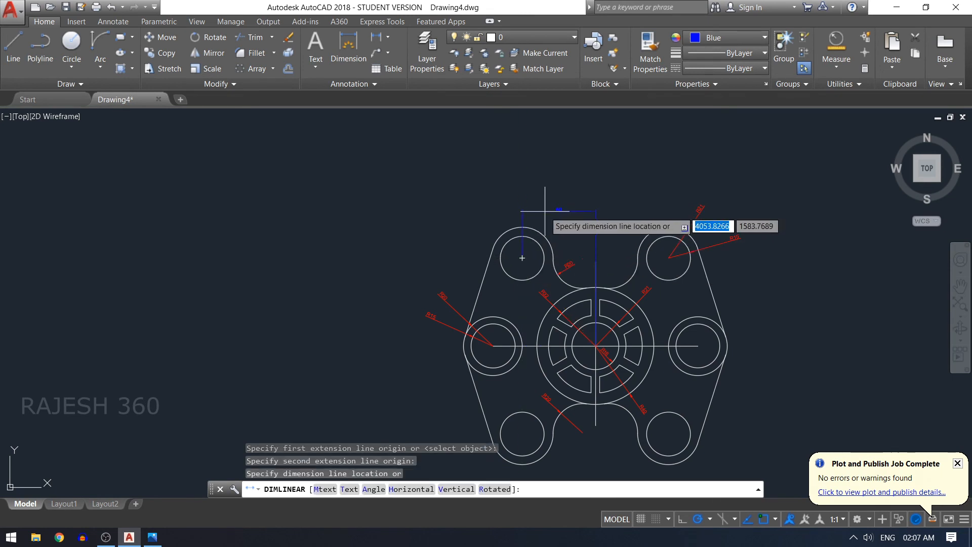
click(545, 211)
key(Return)
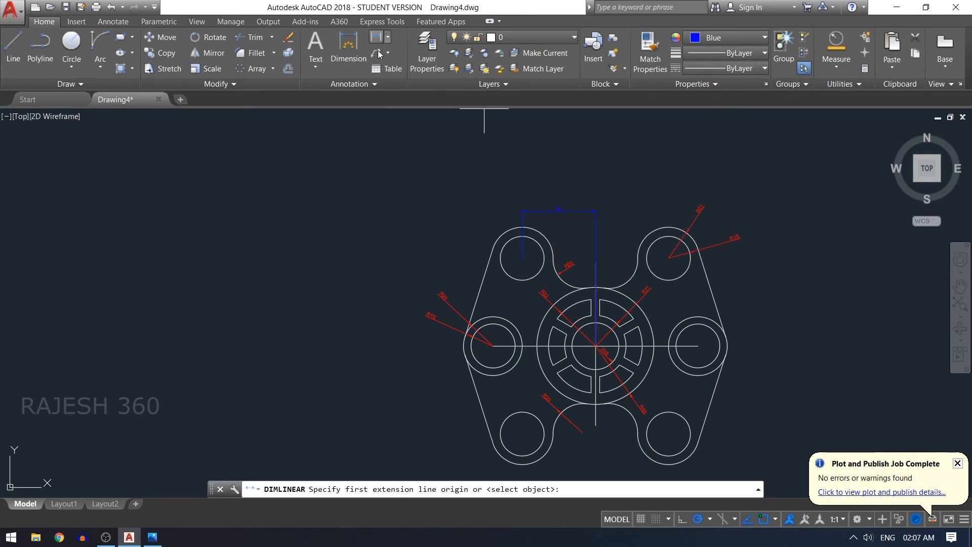
click(595, 346)
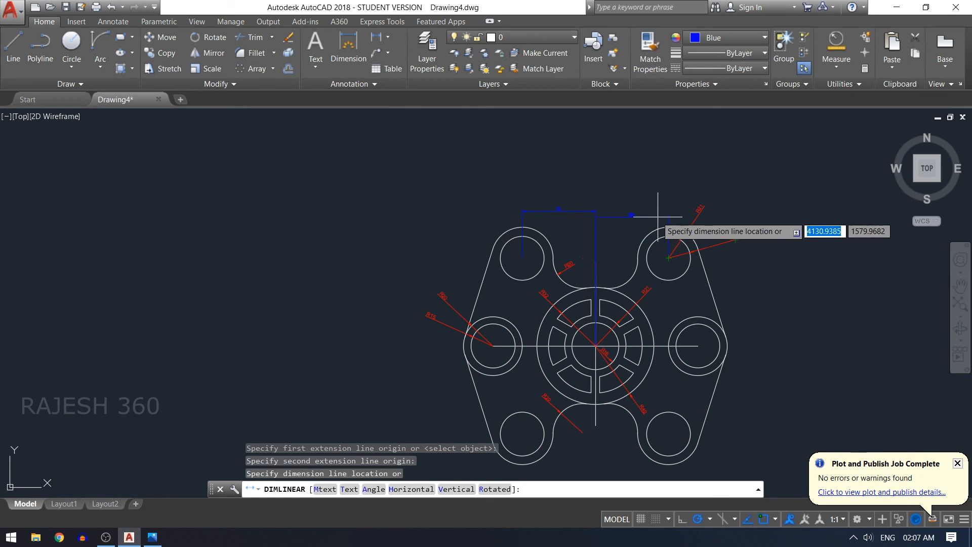
scroll(590, 210, up, 6)
click(583, 210)
scroll(628, 238, down, 5)
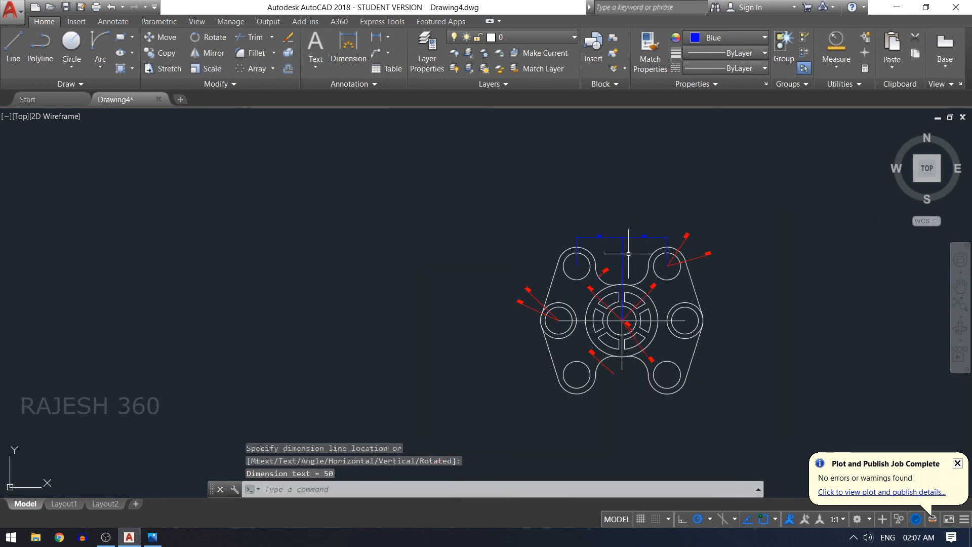
scroll(649, 277, up, 1)
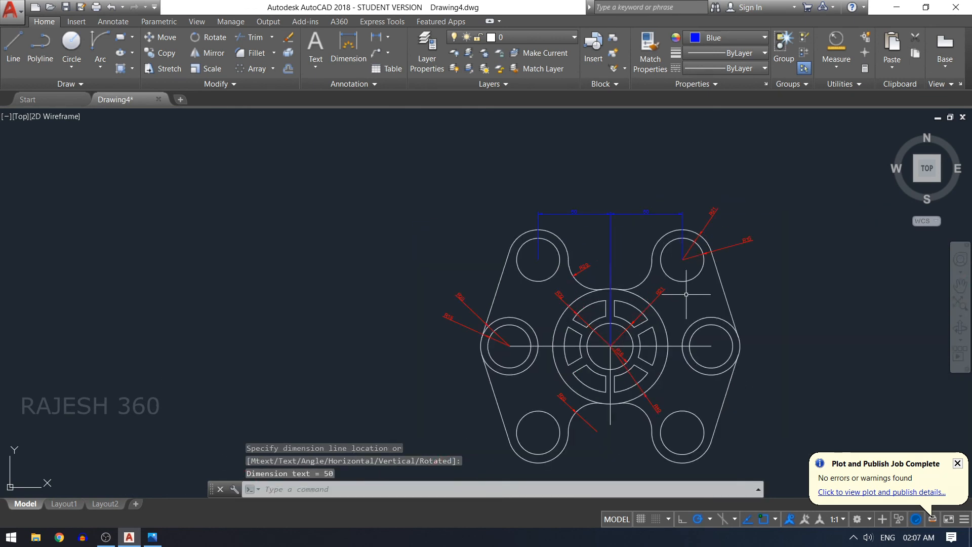
- Add linear dimensions from the wheel centre to the right and left middle boss centres, placed above the existing pair of horizontal dimensions
click(376, 37)
click(711, 346)
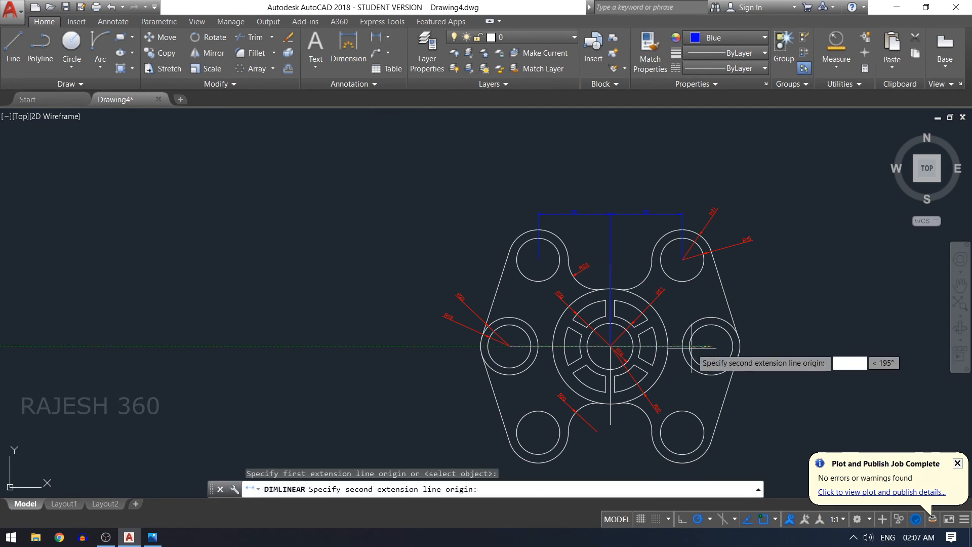
click(610, 347)
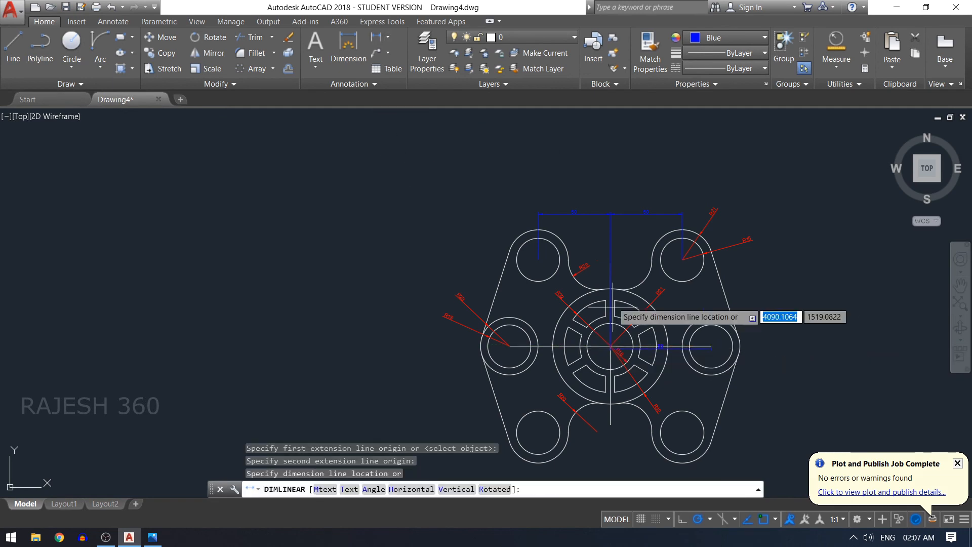
click(622, 181)
click(376, 38)
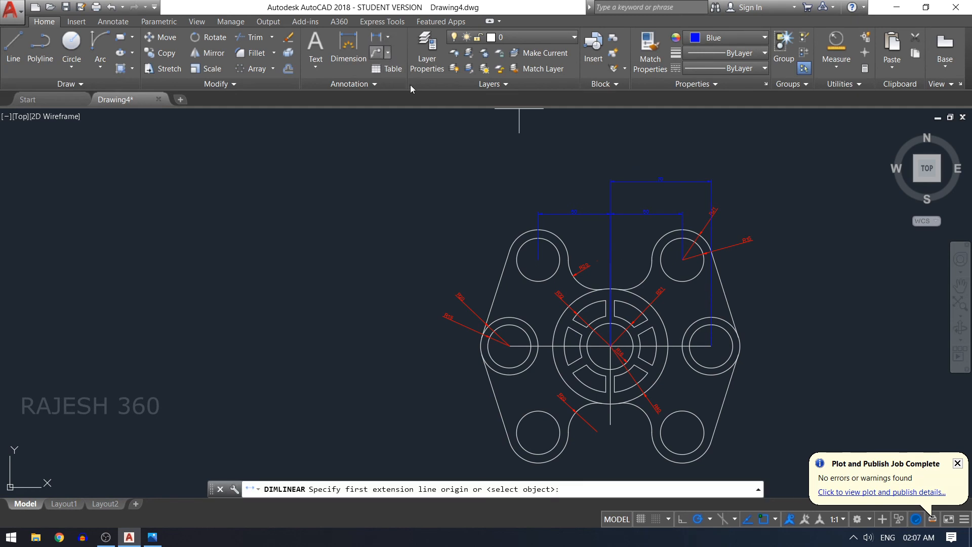
click(610, 346)
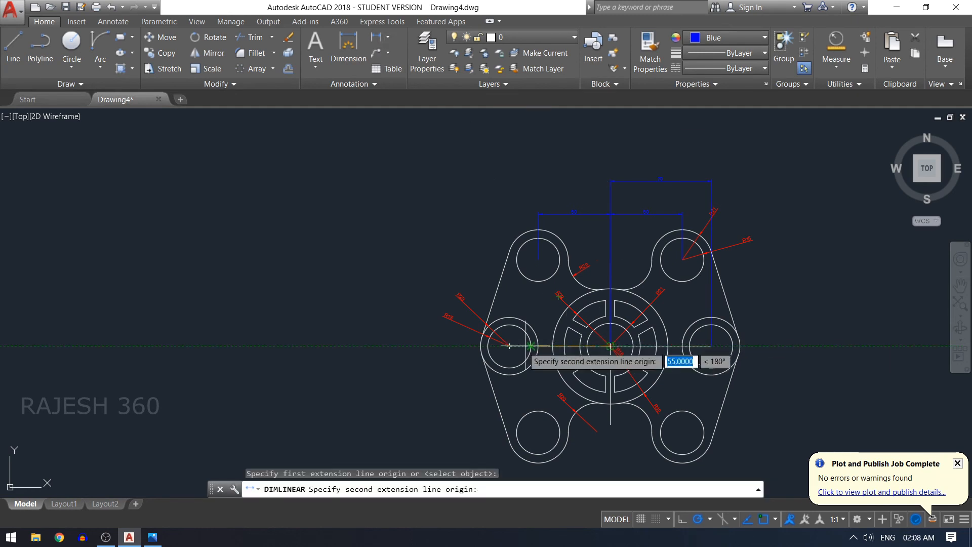
click(510, 347)
click(610, 181)
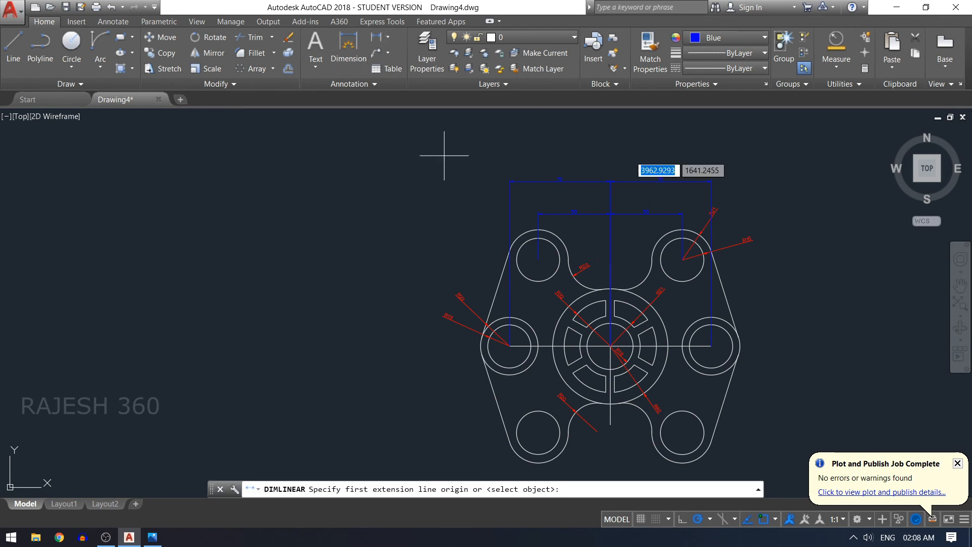
- Dimension the width of the wheel's lower vertical spoke, placing the dimension below the wheel
click(376, 37)
scroll(606, 416, up, 5)
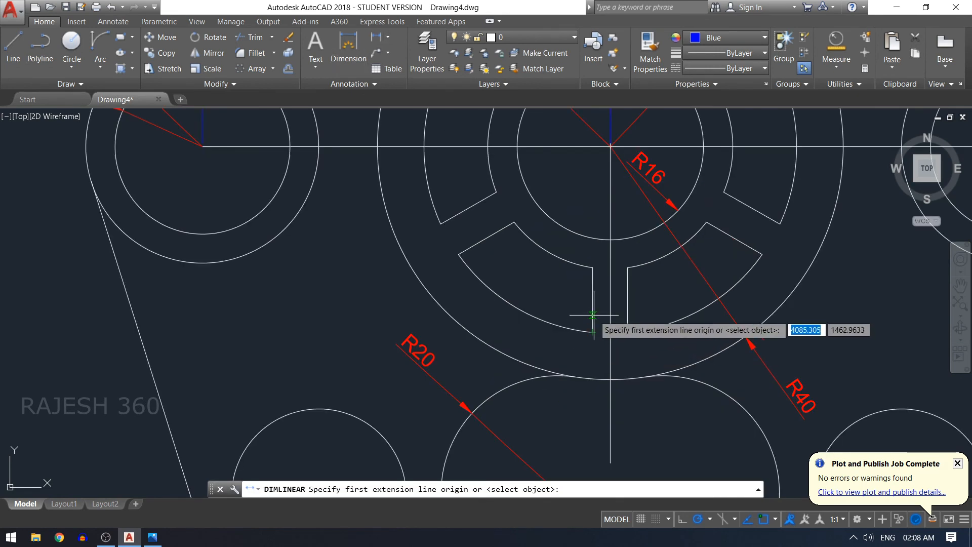
click(593, 314)
click(627, 314)
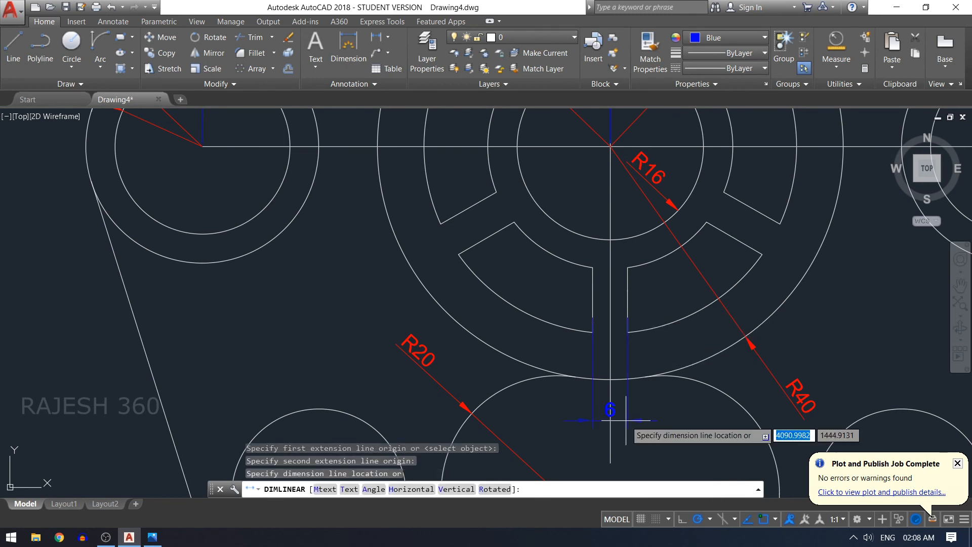
click(610, 420)
scroll(610, 420, down, 5)
scroll(759, 445, up, 1)
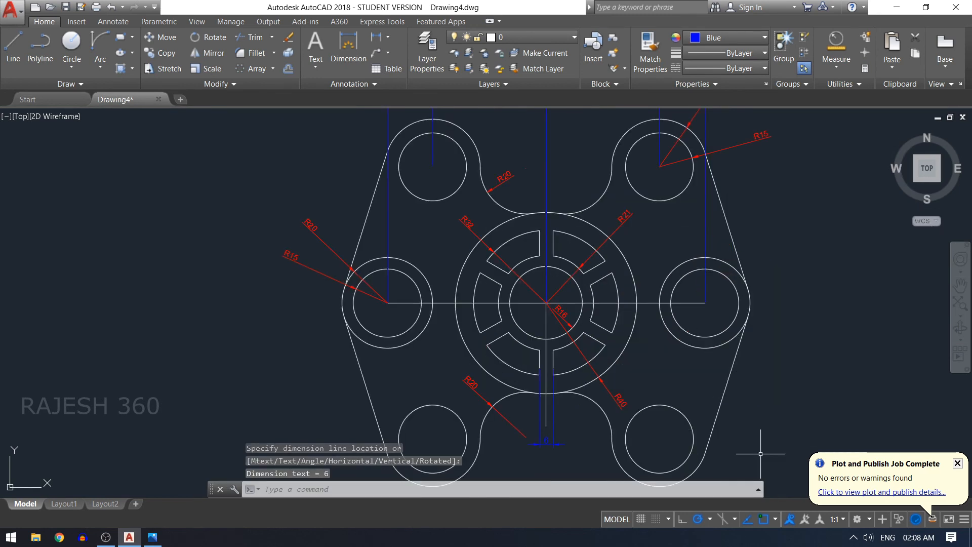
scroll(759, 446, down, 1)
drag(869, 345, 780, 317)
right_click(740, 266)
click(751, 272)
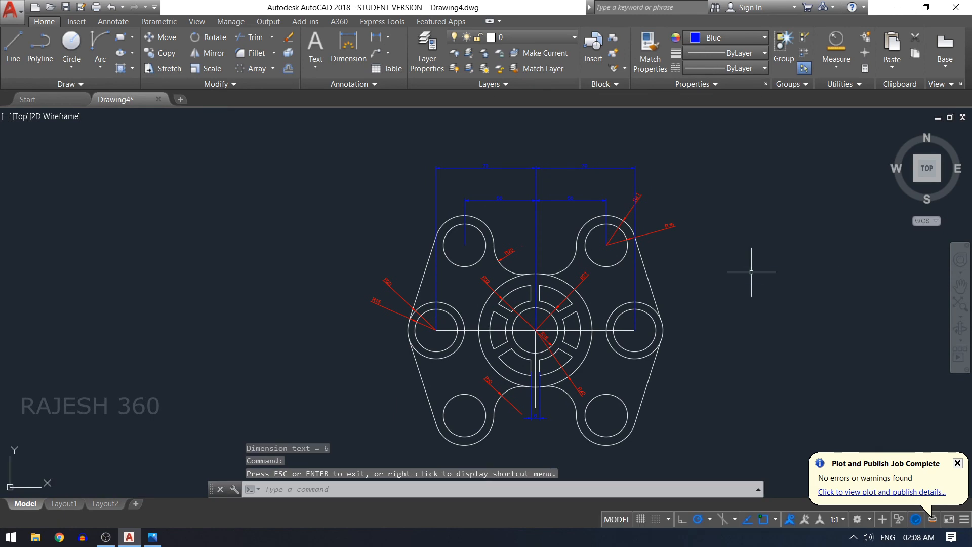
- Load the ACAD_ISO10W100 ISO dash dot linetype into the drawing
click(608, 330)
click(731, 67)
click(697, 131)
click(590, 164)
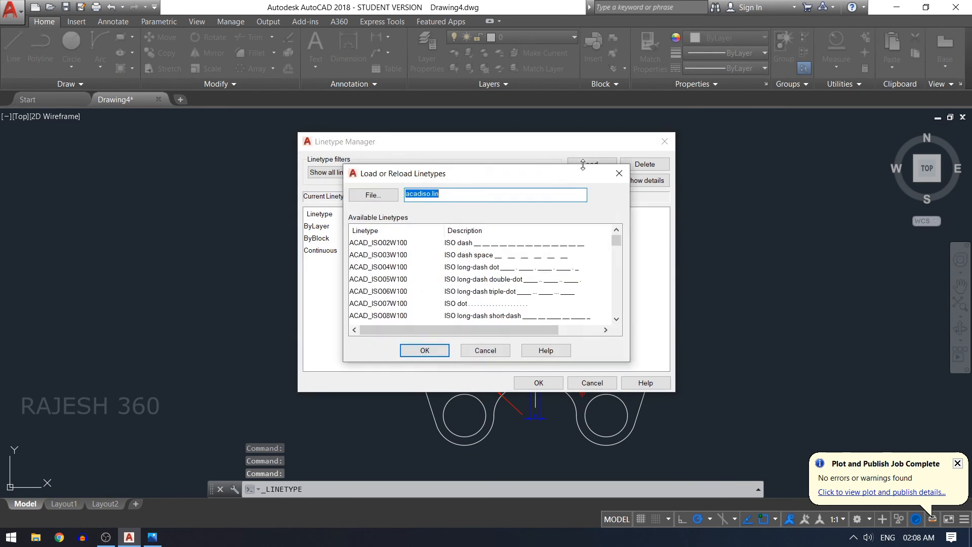
scroll(532, 304, down, 1)
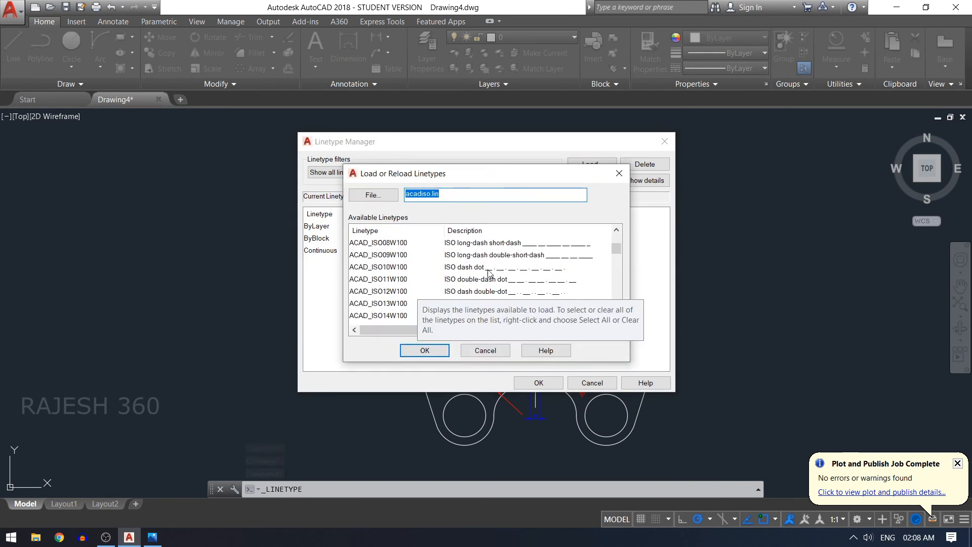
click(378, 267)
click(425, 350)
click(551, 379)
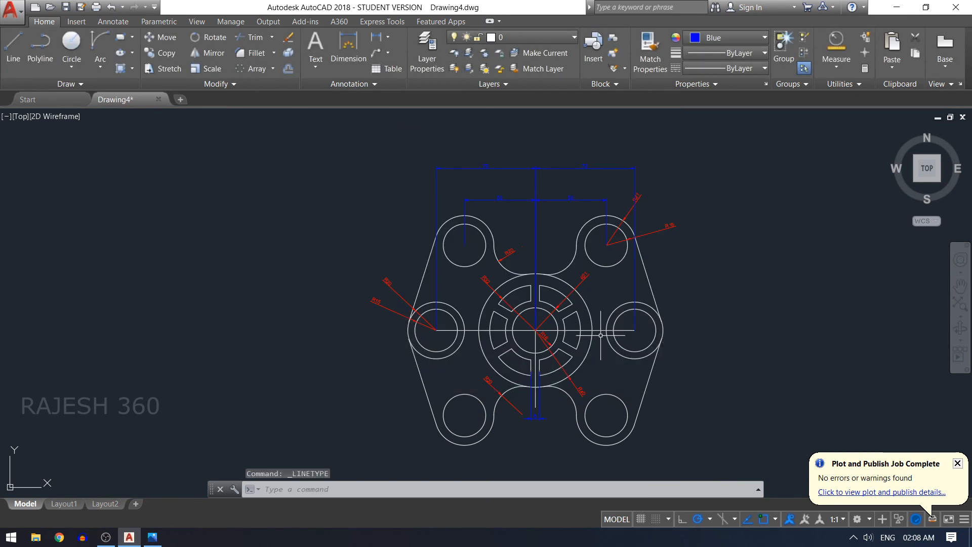
- Change the horizontal centre line's linetype to the ISO dash dot type ACAD_ISO10W100
click(598, 329)
click(595, 338)
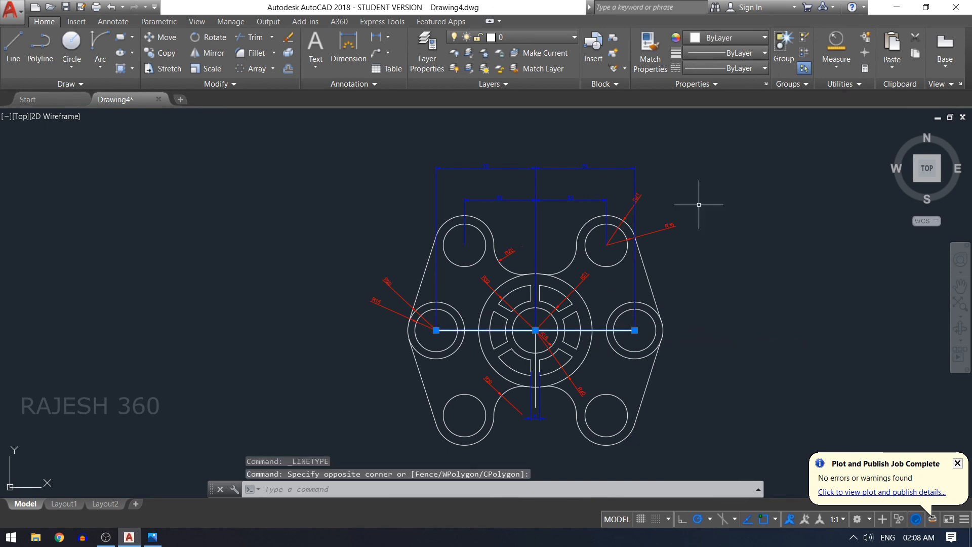
click(753, 69)
click(760, 113)
key(Escape)
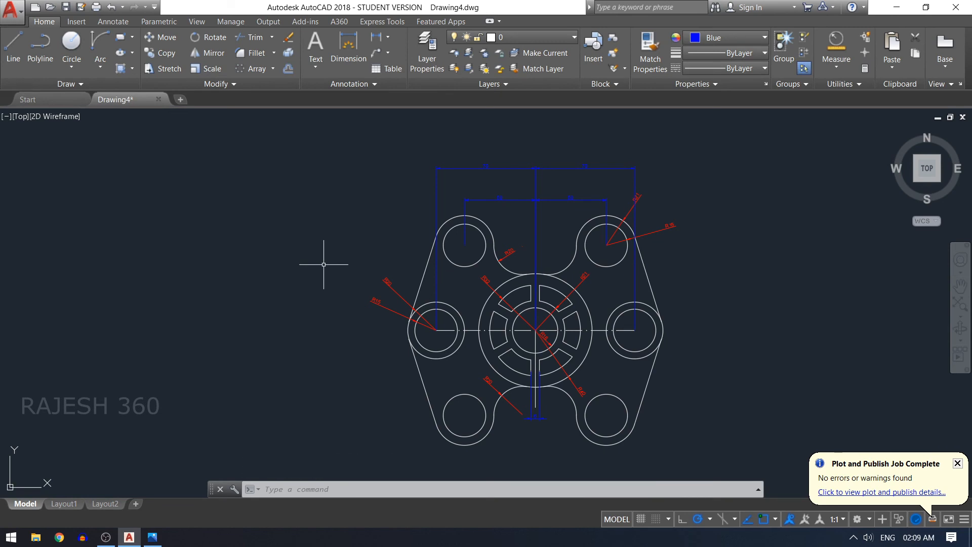
- Modify the ISO-25 dimension style to arrow size 5 and text height 5, and set it current
text(d)
key(Return)
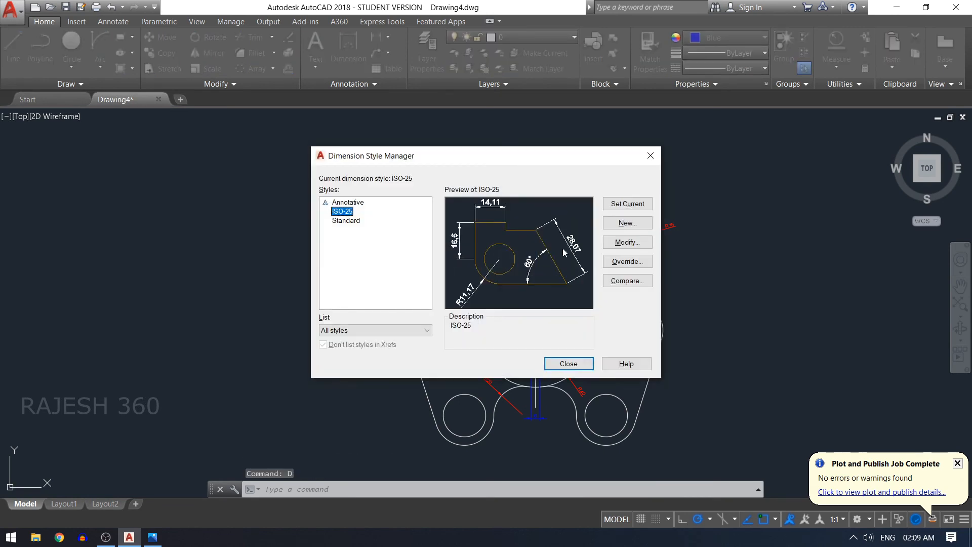
click(627, 242)
double_click(324, 256)
text(5)
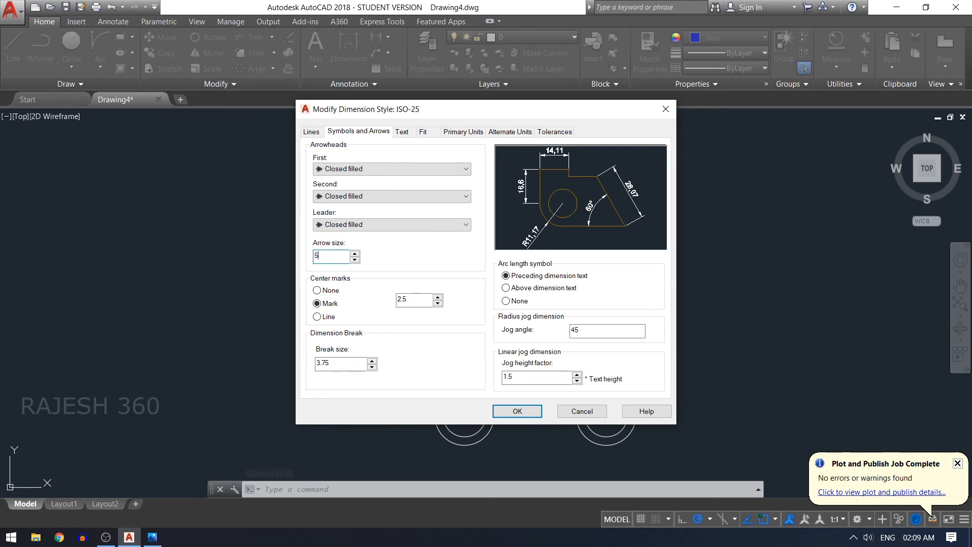
click(402, 132)
double_click(441, 221)
text(5)
click(516, 411)
click(627, 203)
click(568, 363)
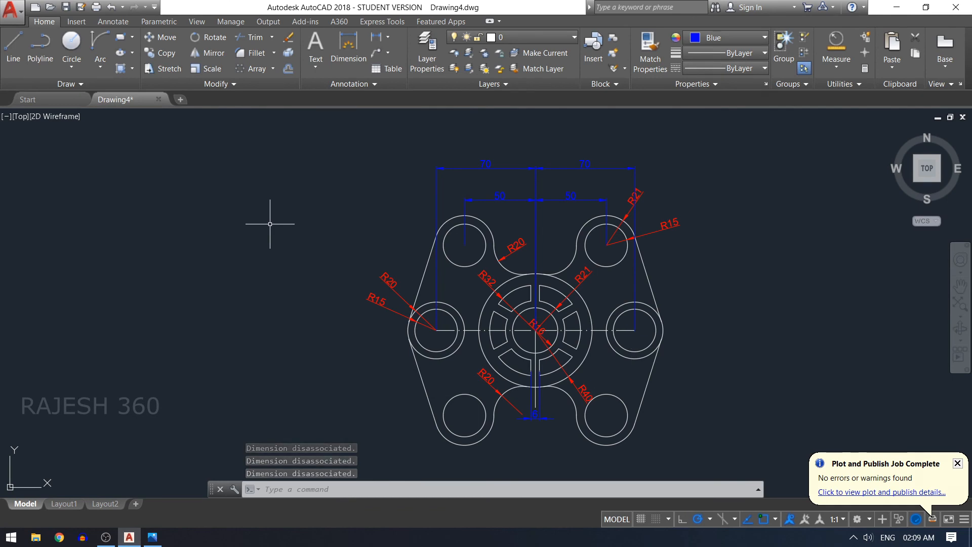
- Start a plot with the DWG To PDF.pc3 plotter and define a plot window enclosing the whole dimensioned part
text(PLOT)
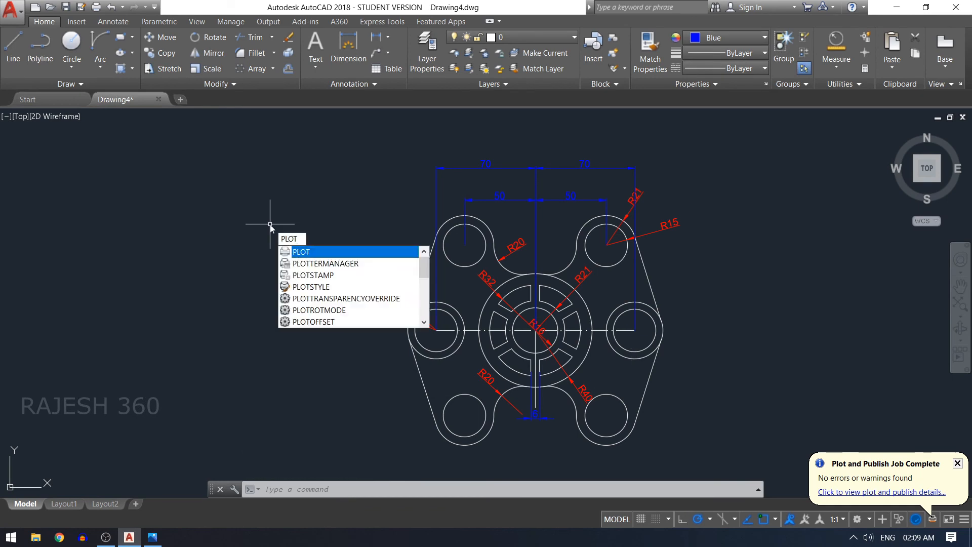
key(Return)
click(395, 176)
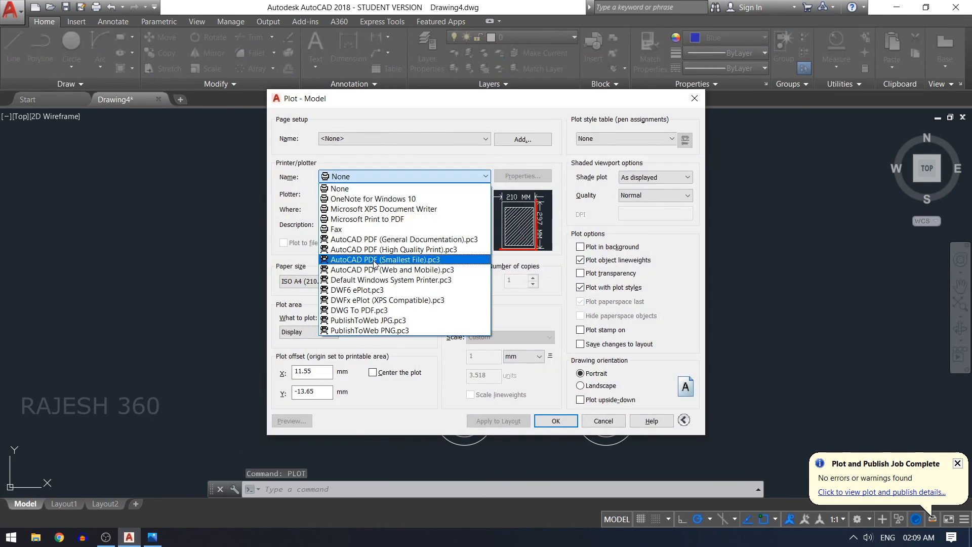
click(406, 313)
click(309, 331)
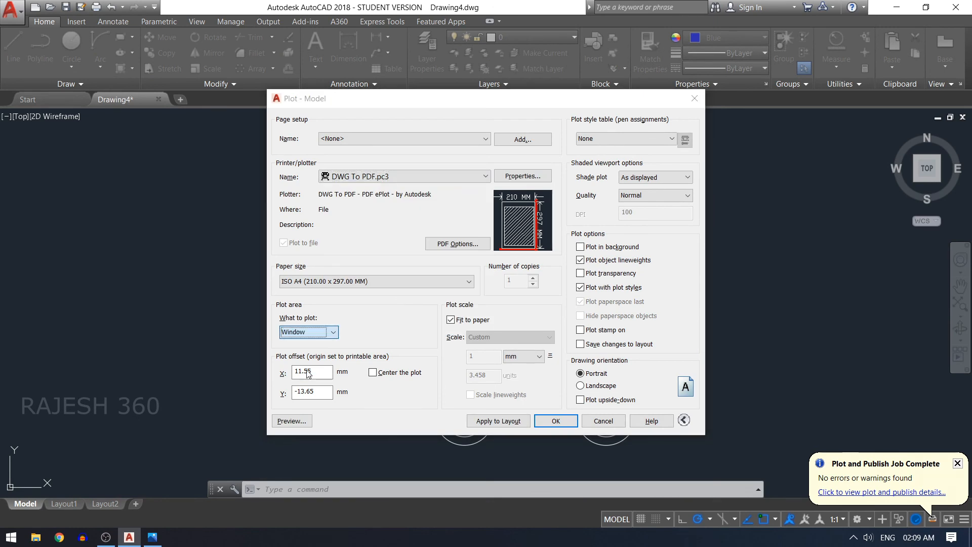
click(304, 363)
click(358, 135)
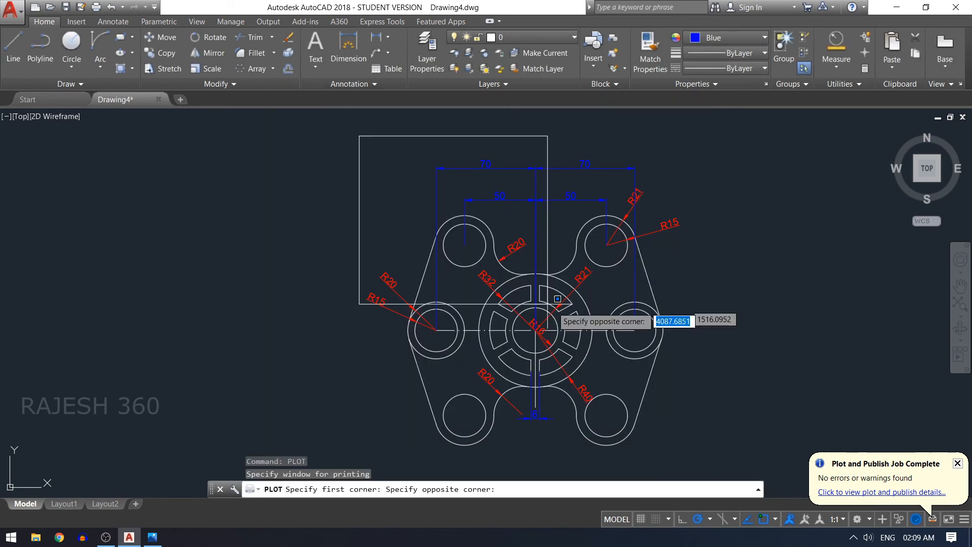
click(703, 462)
- Center the plot in landscape orientation and preview the sheet
click(373, 372)
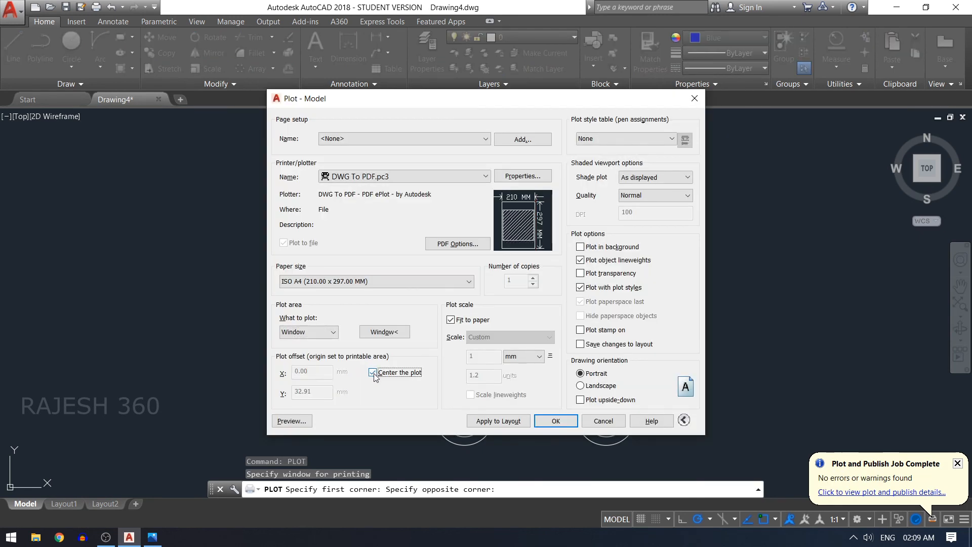
click(580, 385)
click(296, 421)
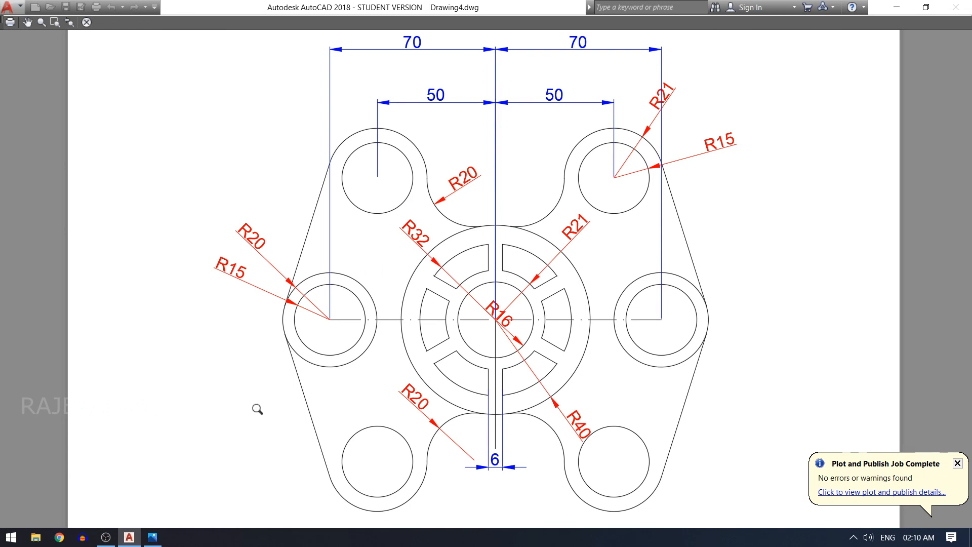
scroll(428, 342, down, 3)
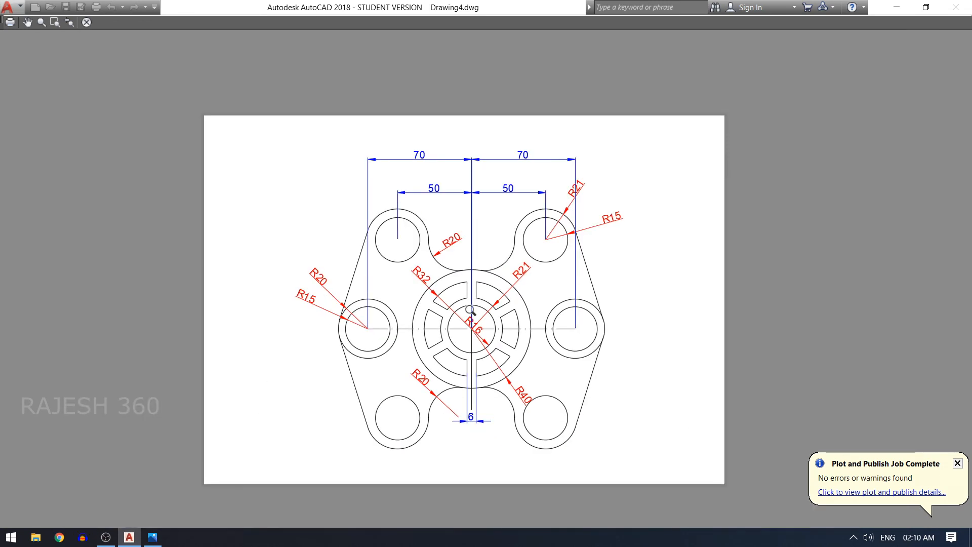
scroll(466, 310, up, 5)
scroll(465, 309, down, 5)
scroll(455, 334, up, 2)
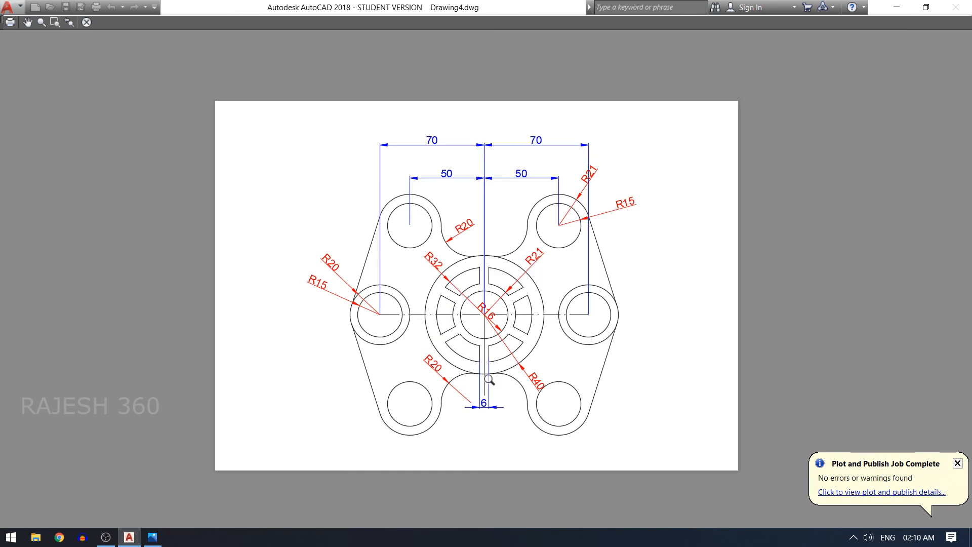